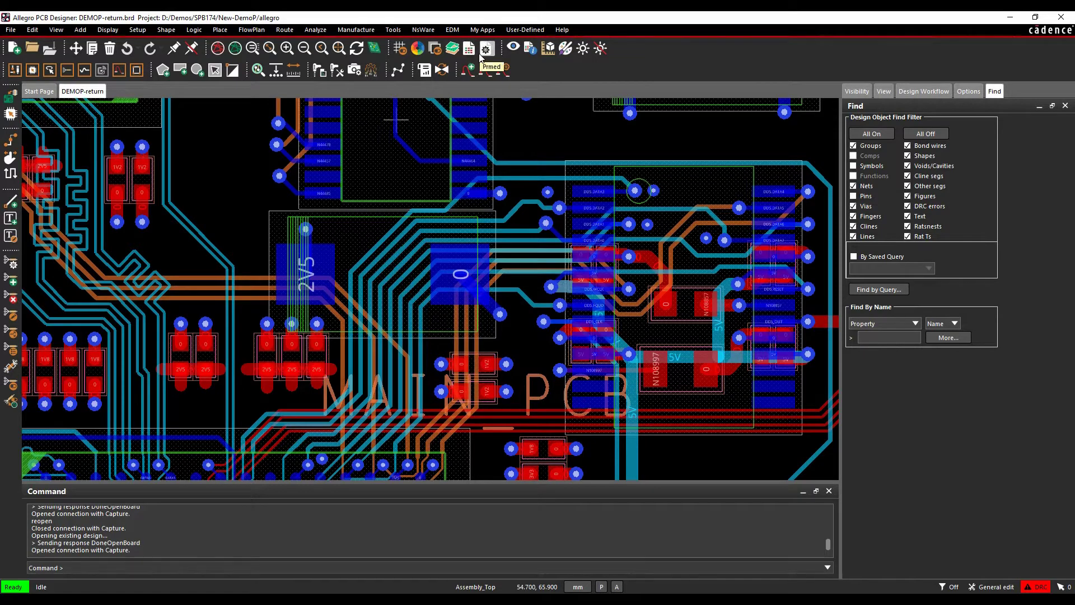
# Open Constraint Manager on the Electrical Constraint Set Routing Return Path worksheet.
pyautogui.click(137, 30)
pyautogui.moveTo(179, 203)
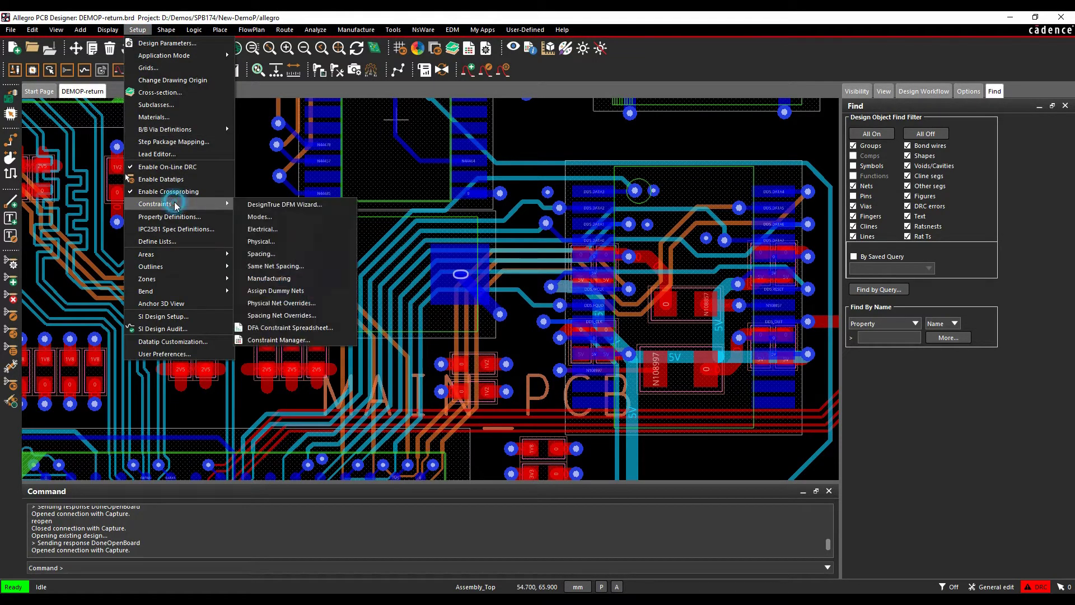
pyautogui.click(264, 228)
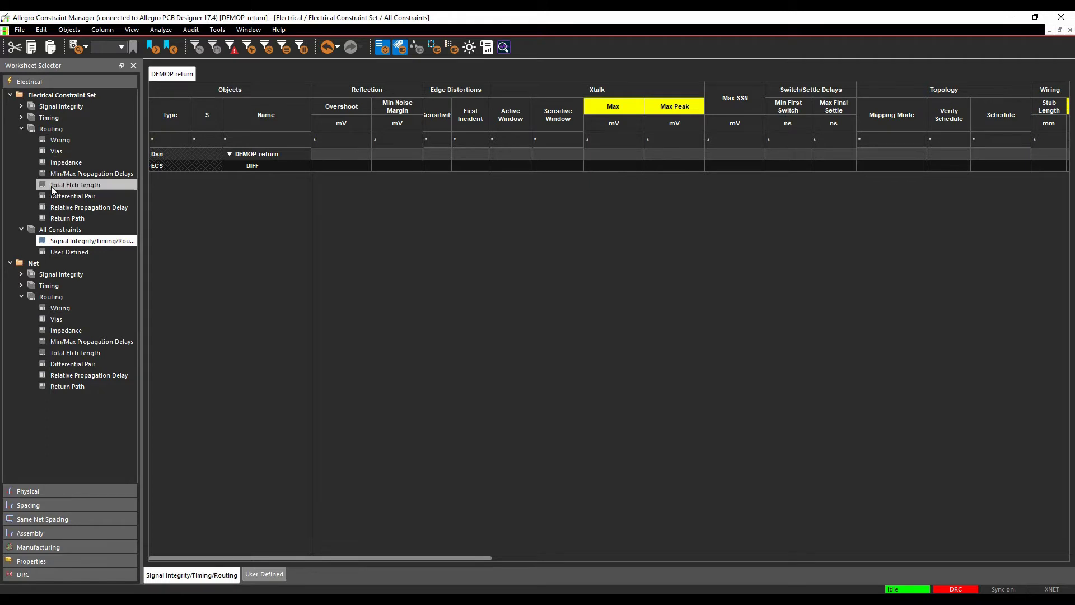
pyautogui.click(61, 220)
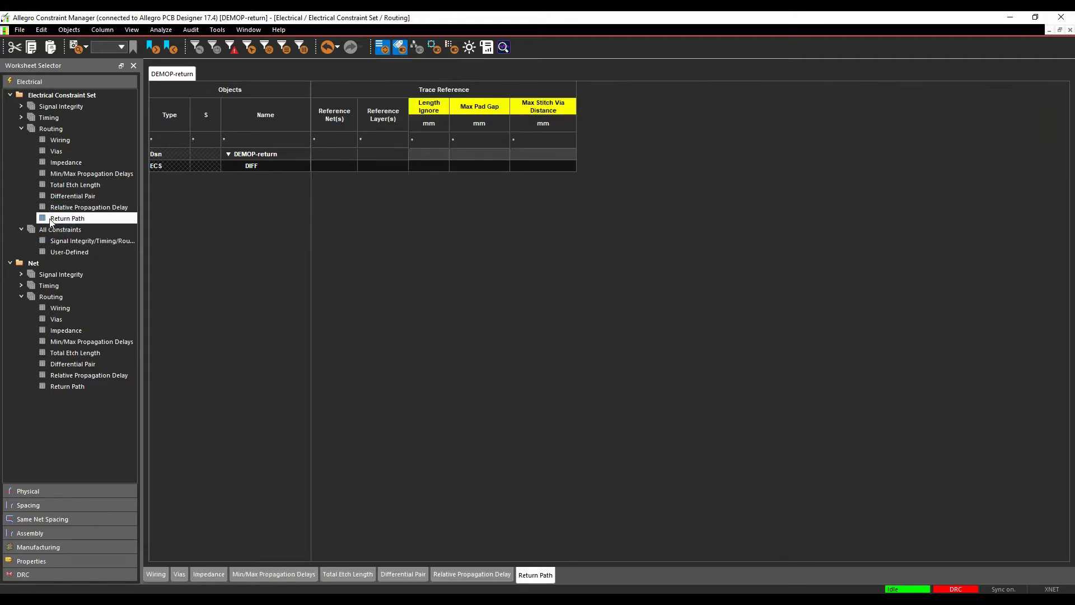
# Create a new electrical constraint set named return_path from the DIFF set.
pyautogui.click(255, 168)
pyautogui.rightClick(256, 168)
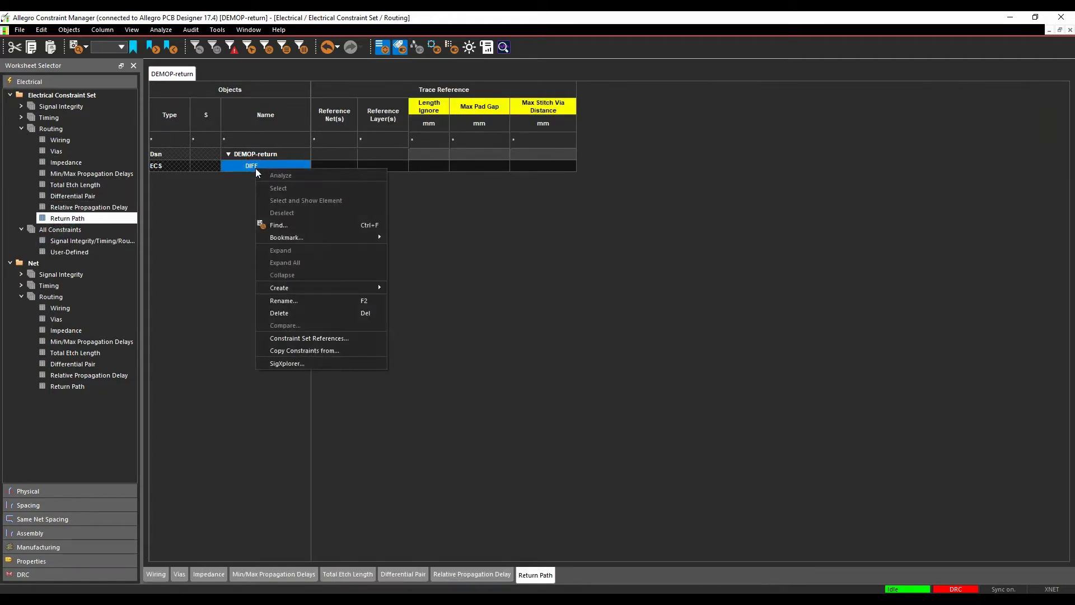
pyautogui.moveTo(301, 286)
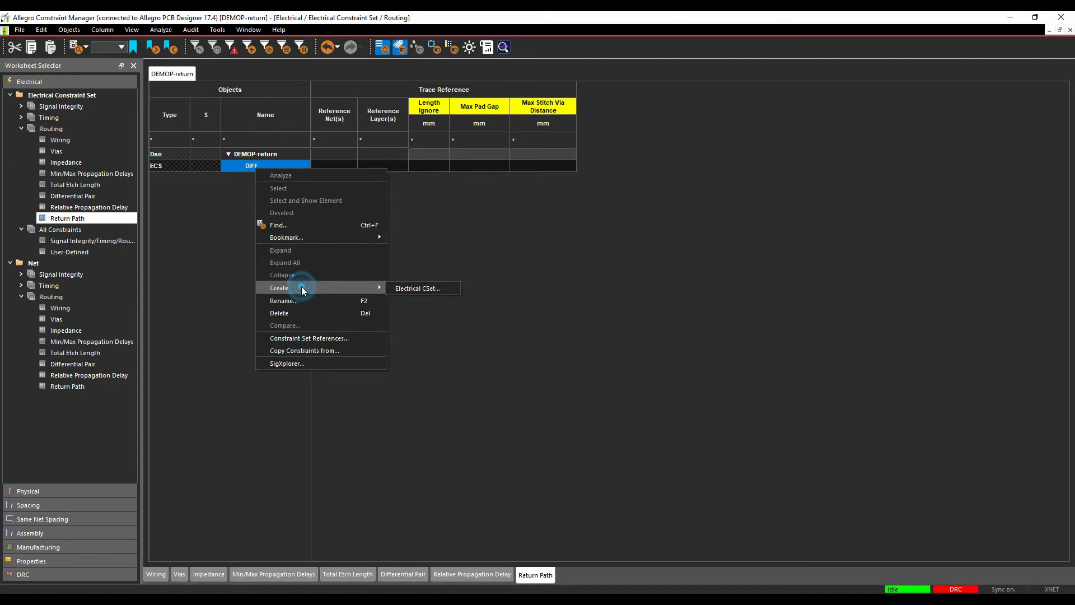
pyautogui.click(412, 289)
pyautogui.write('ret')
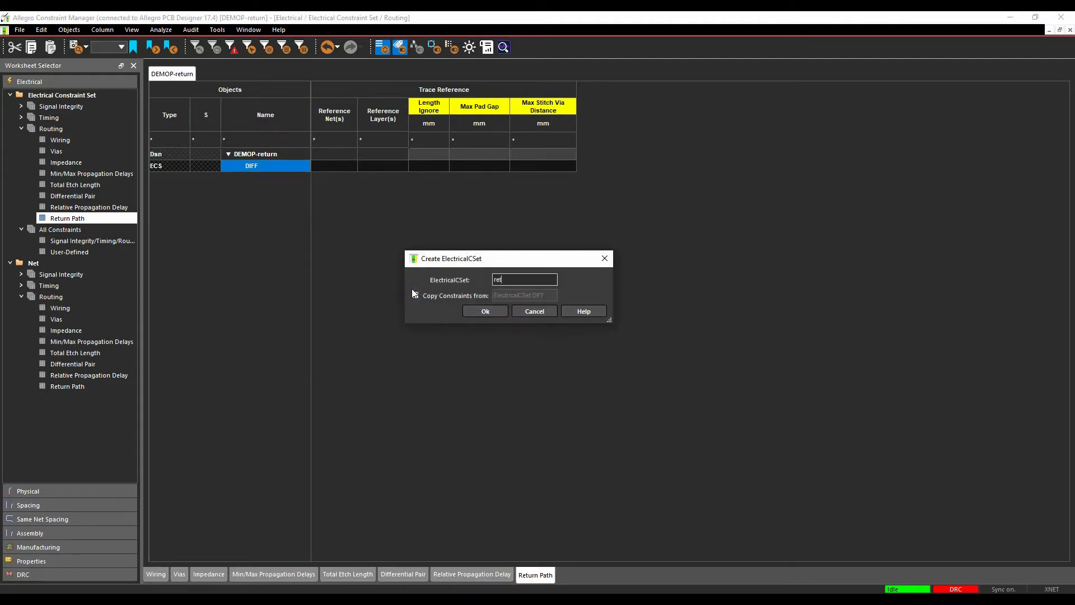
pyautogui.write('urn_path')
pyautogui.press('Return')
# Give RETURN_PATH reference net 0 and Closest Plane reference layers.
pyautogui.click(340, 178)
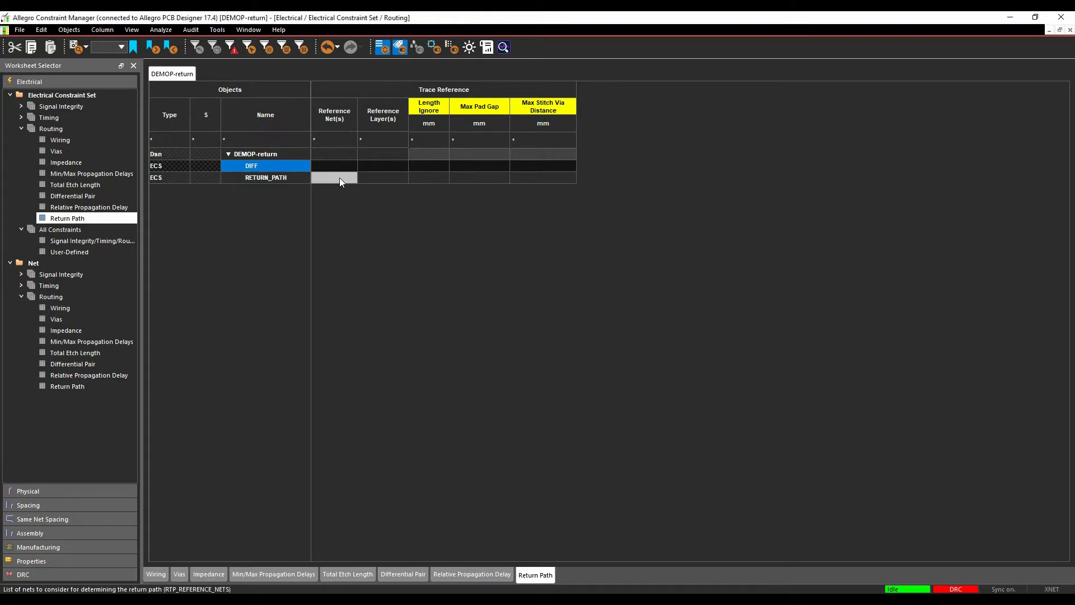
pyautogui.click(351, 173)
pyautogui.click(348, 175)
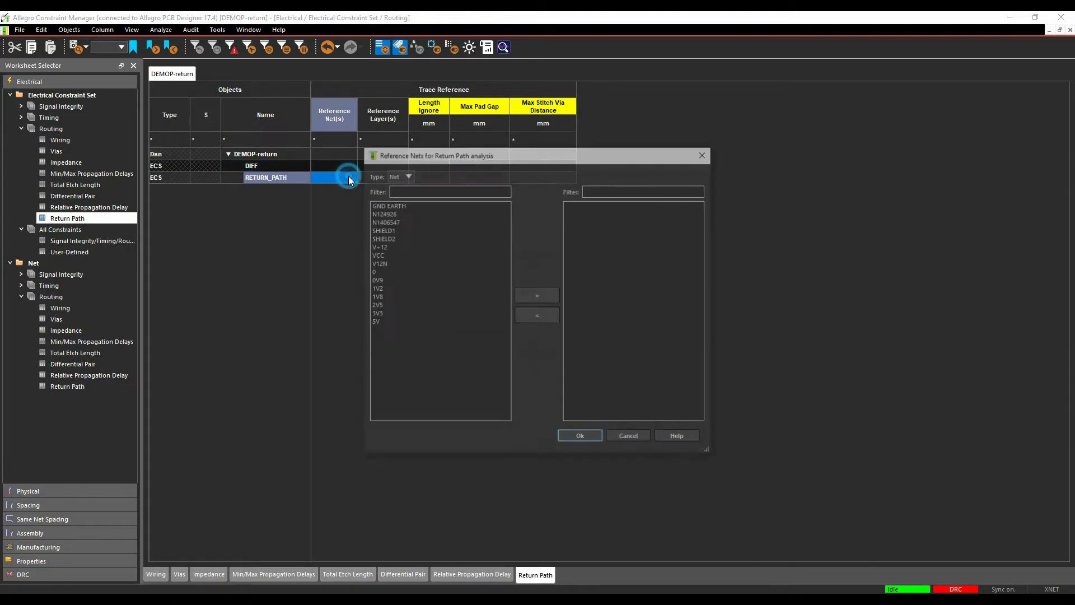
pyautogui.doubleClick(384, 273)
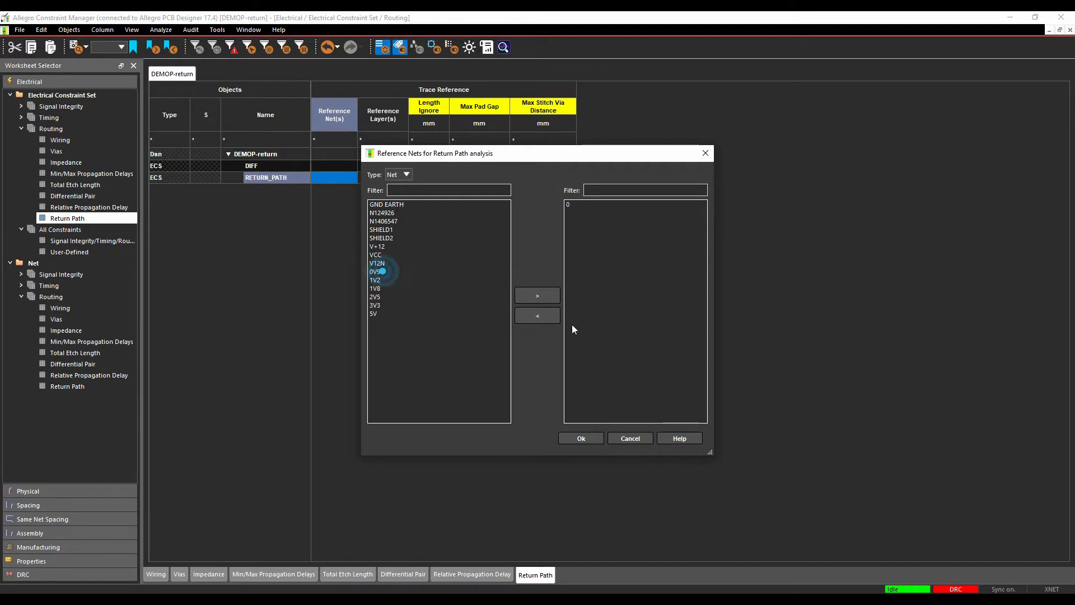
pyautogui.click(583, 437)
pyautogui.click(390, 179)
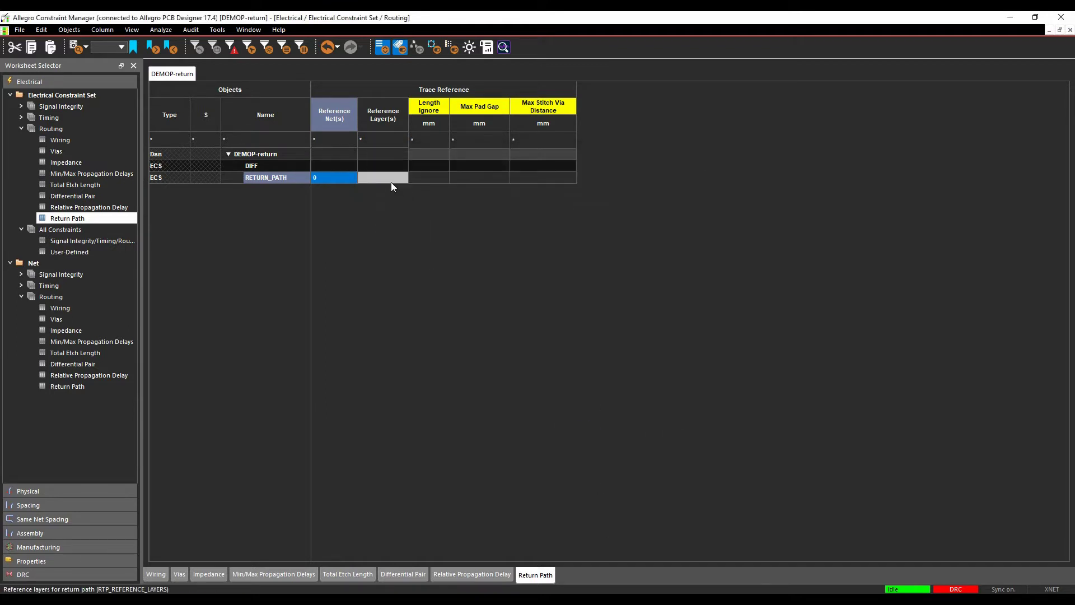
pyautogui.click(391, 179)
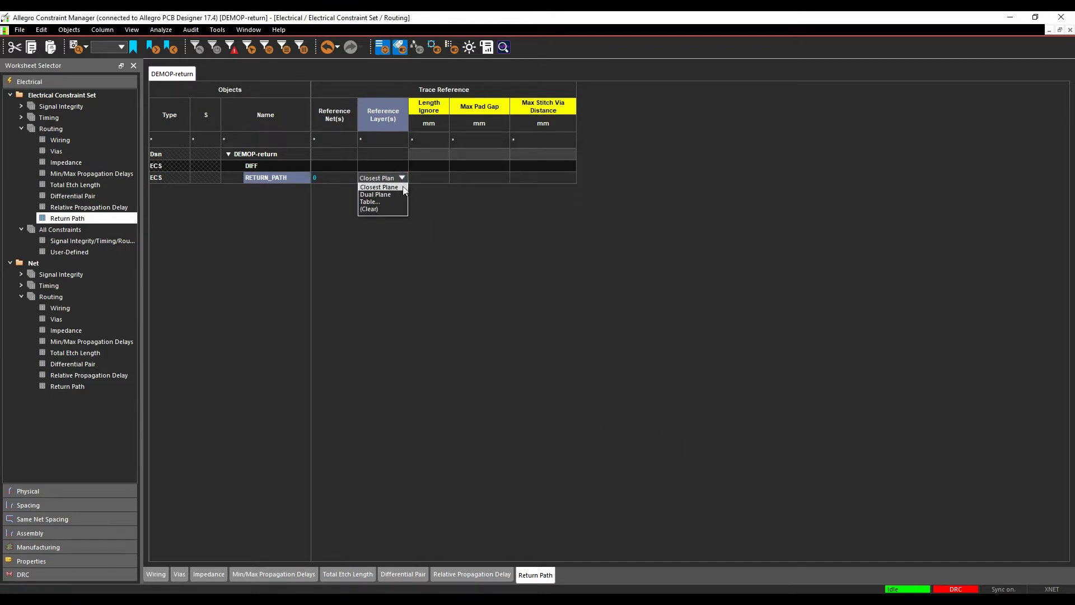
pyautogui.click(377, 201)
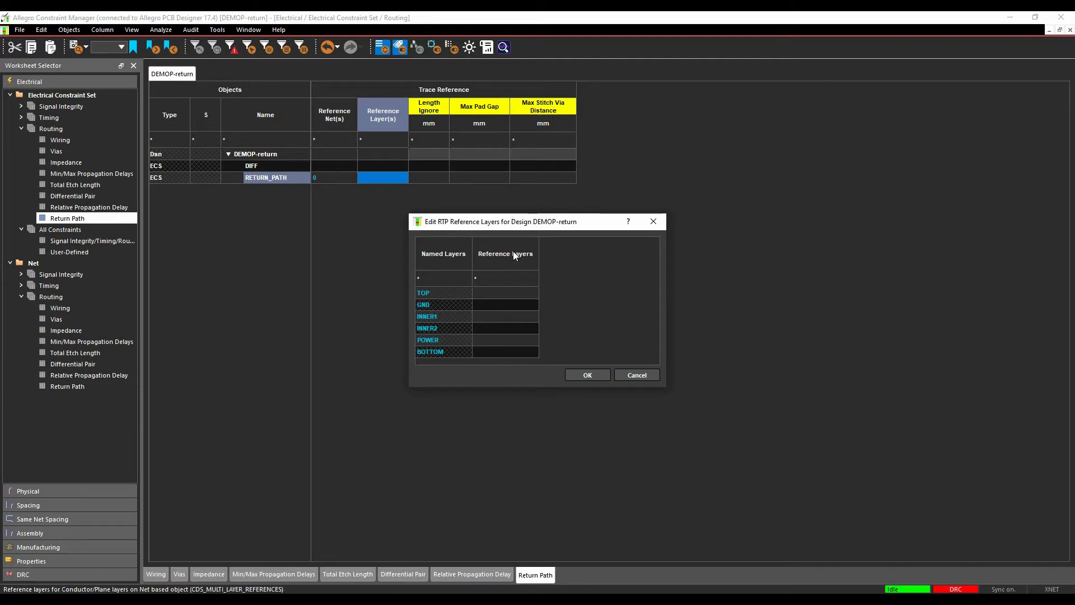
pyautogui.click(597, 378)
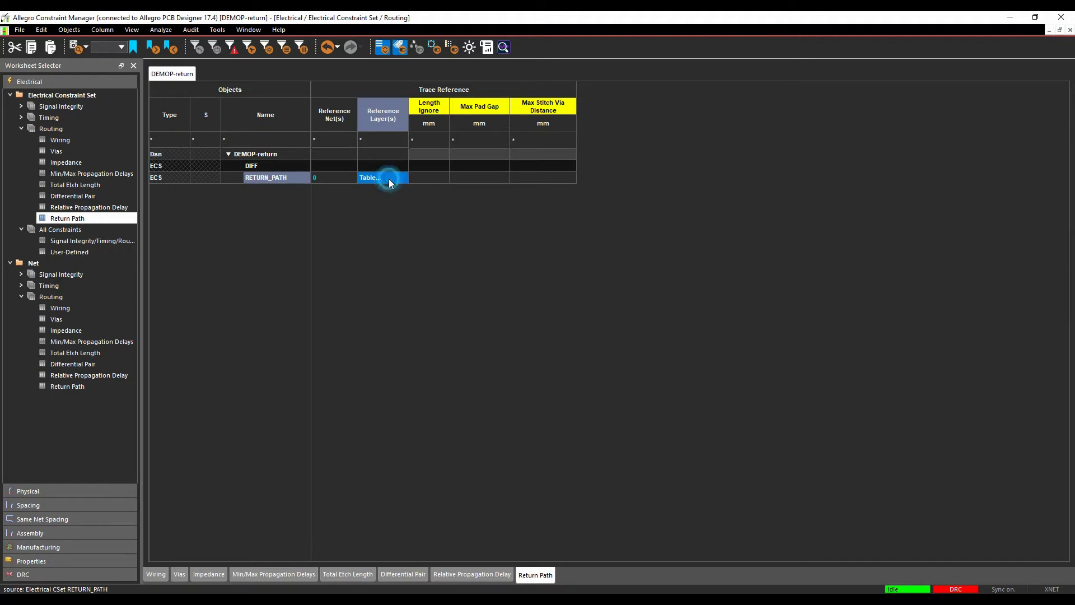
pyautogui.click(388, 180)
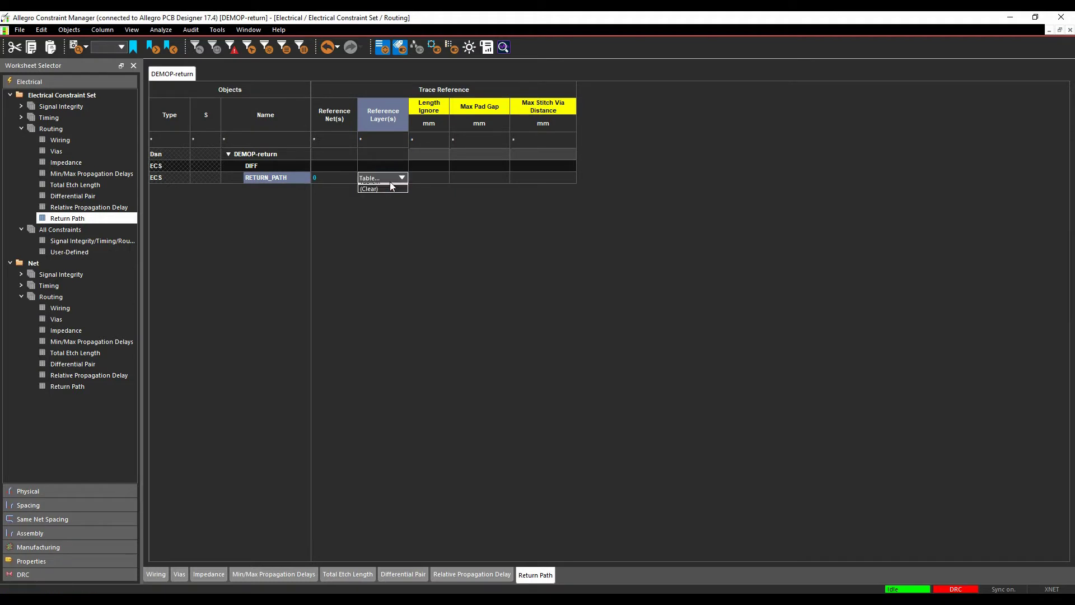
# Enter Length Ignore 0.6, Max Pad Gap 0.6 and Max Stitch Via Distance 0.8 for RETURN_PATH.
pyautogui.click(427, 179)
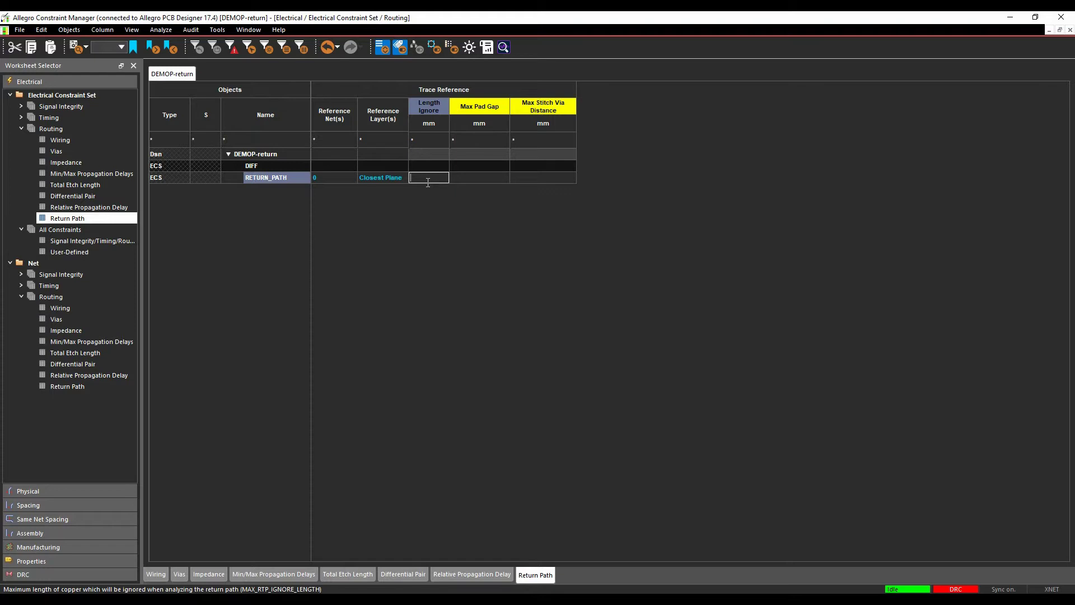
pyautogui.write('0.6')
pyautogui.press('Tab')
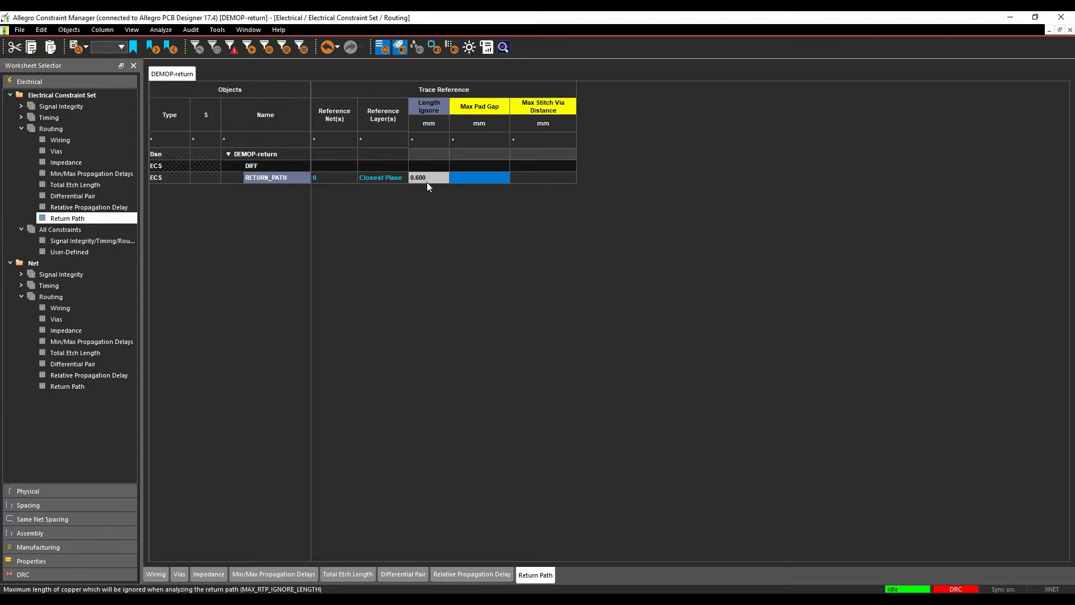
pyautogui.write('0.6')
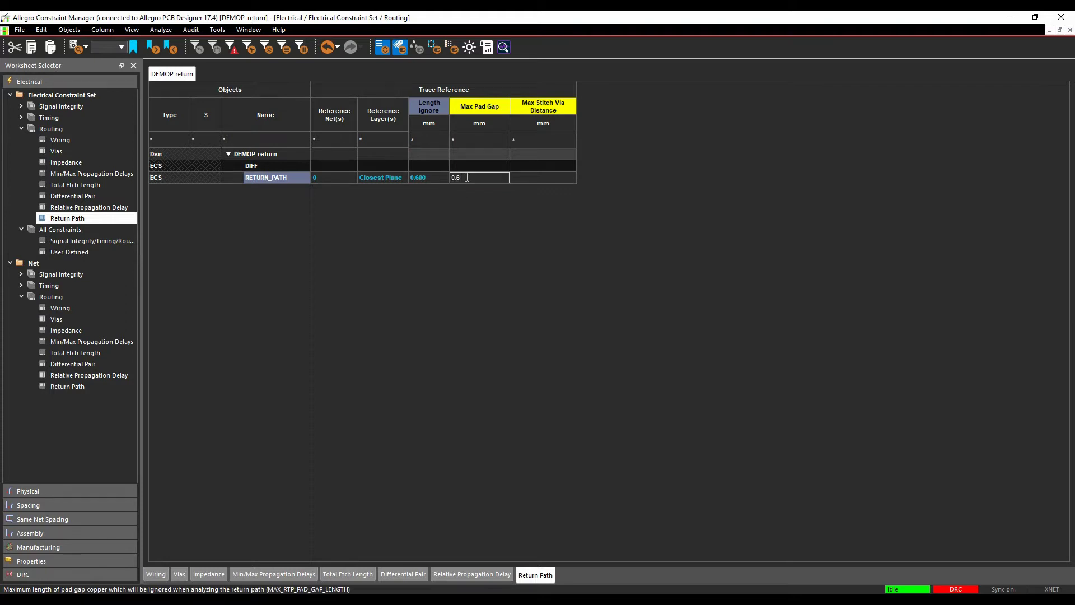
pyautogui.press('Tab')
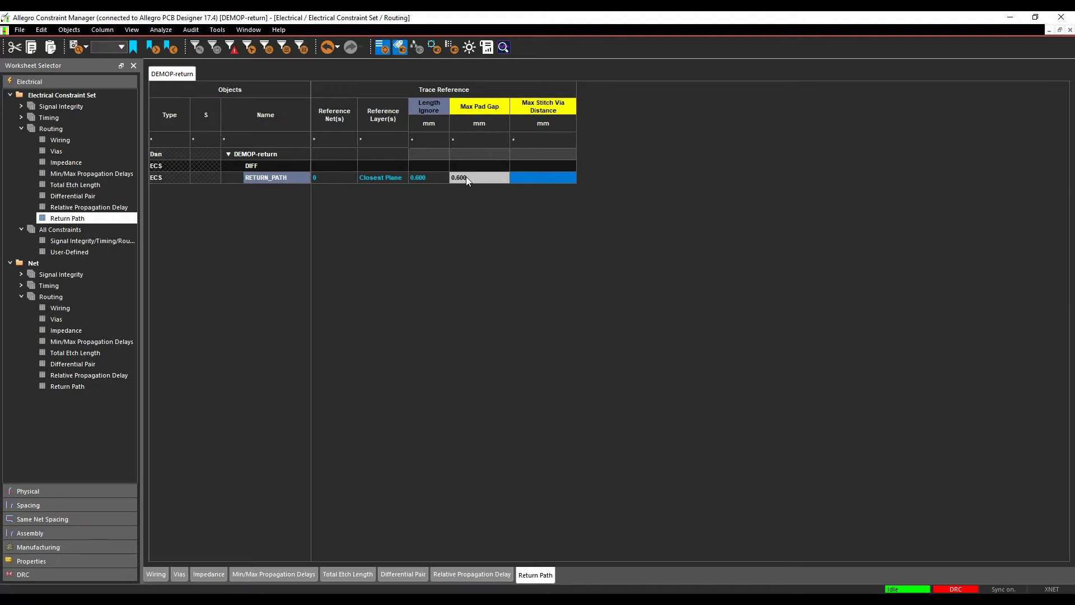
pyautogui.write('0.8')
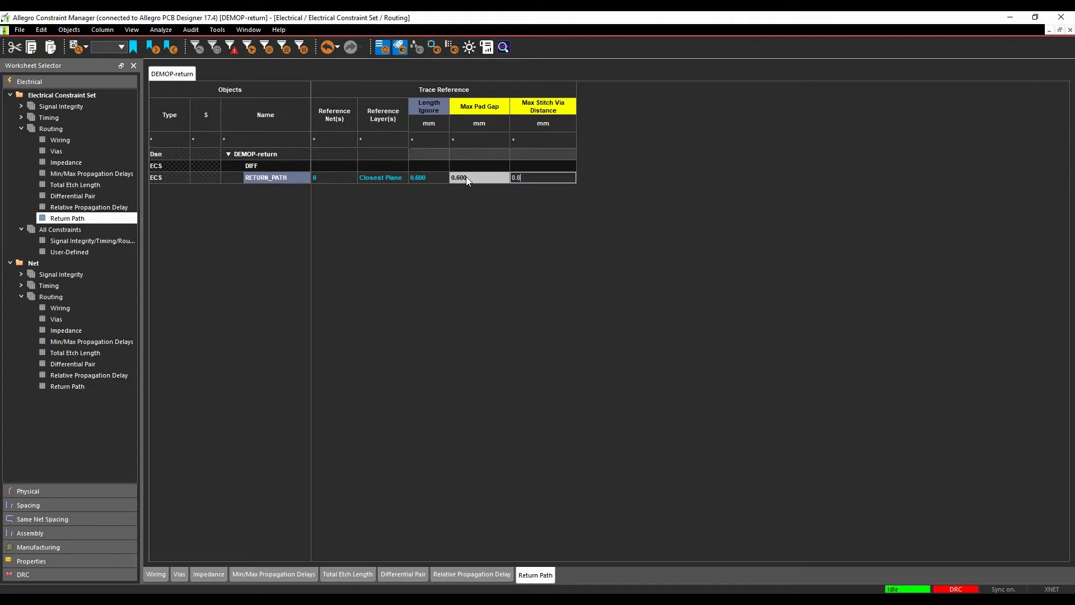
pyautogui.press('Return')
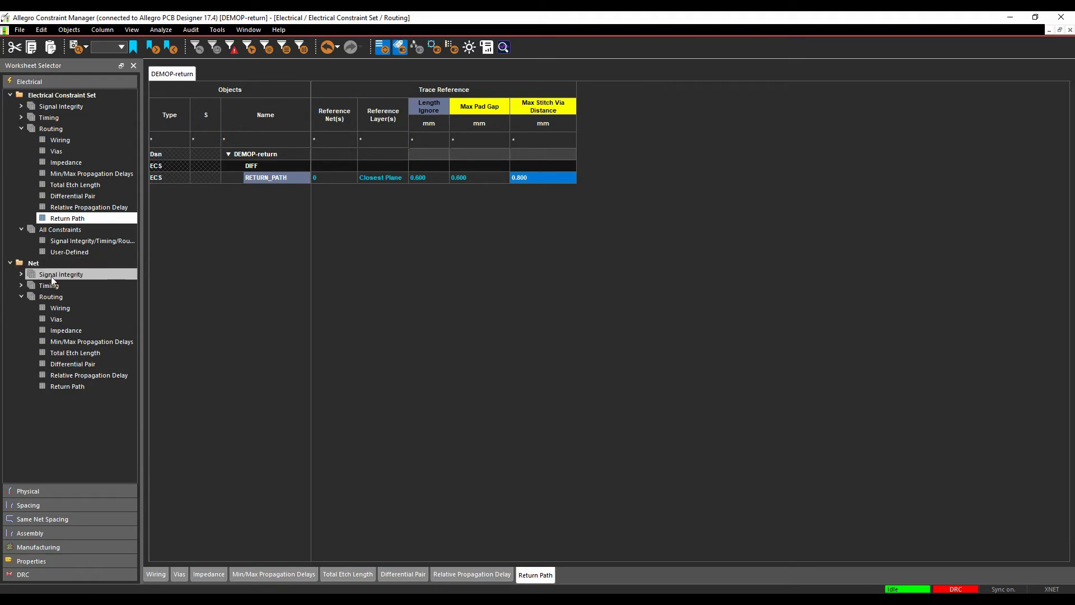
# Group DDS.DATA0–DATA3 and DDS.DATA7 into a RETURN net class using the RETURN_PATH constraint set.
pyautogui.click(62, 387)
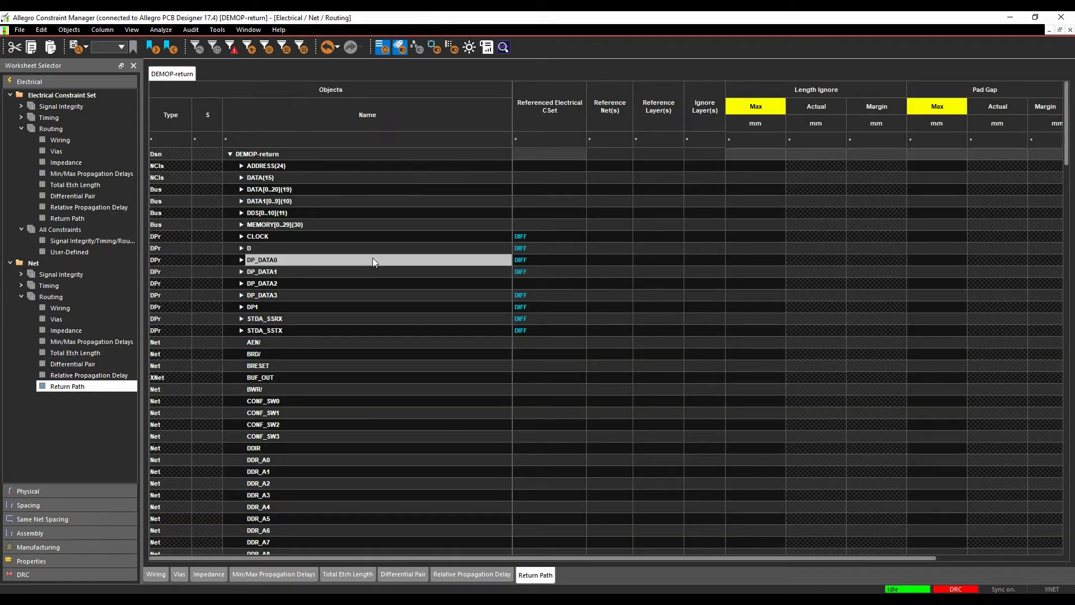
pyautogui.click(241, 213)
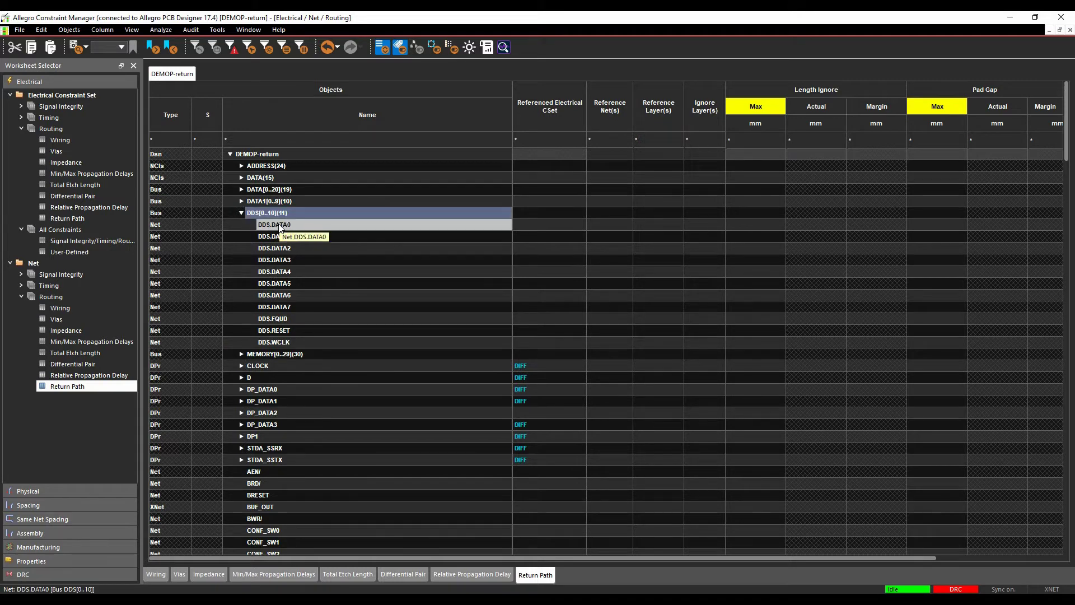
pyautogui.moveTo(279, 225); pyautogui.dragTo(287, 260)
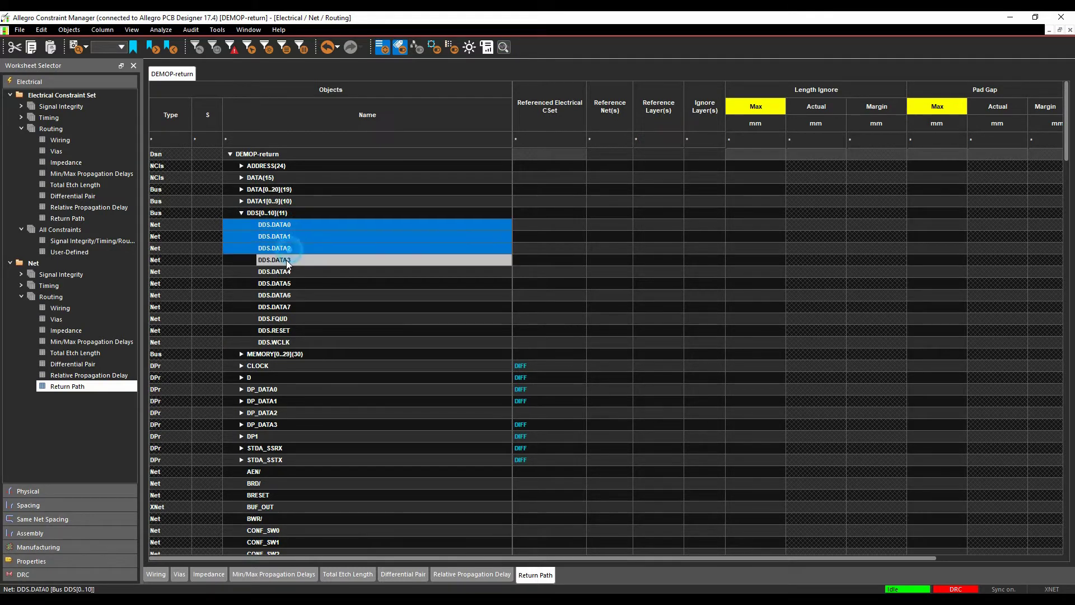
pyautogui.keyDown('ctrl'); pyautogui.click(287, 307); pyautogui.keyUp('ctrl')
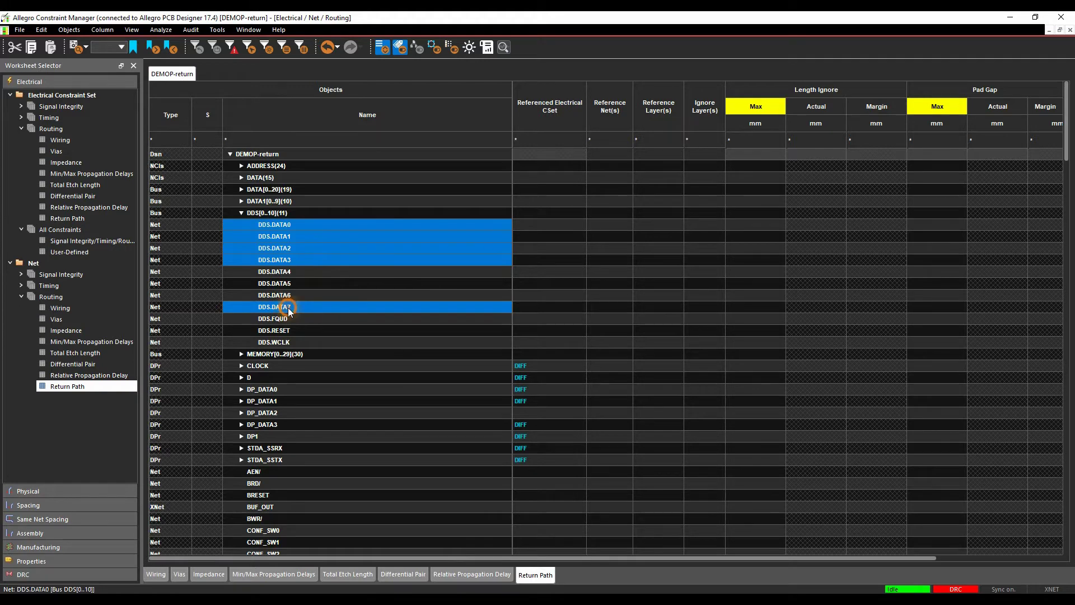
pyautogui.rightClick(288, 308)
pyautogui.click(347, 427)
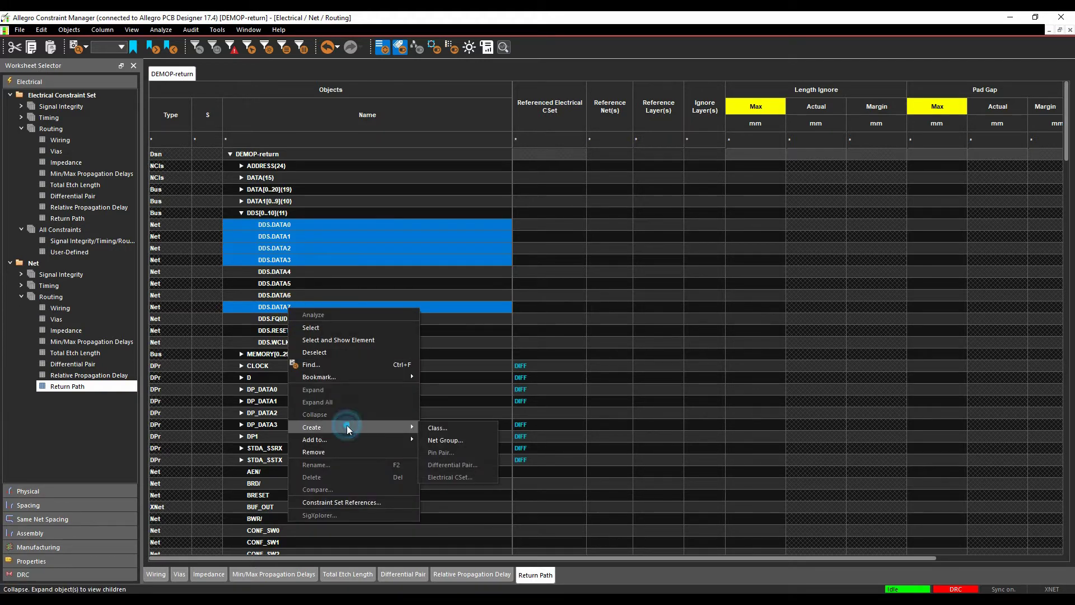
pyautogui.click(429, 426)
pyautogui.write('retur')
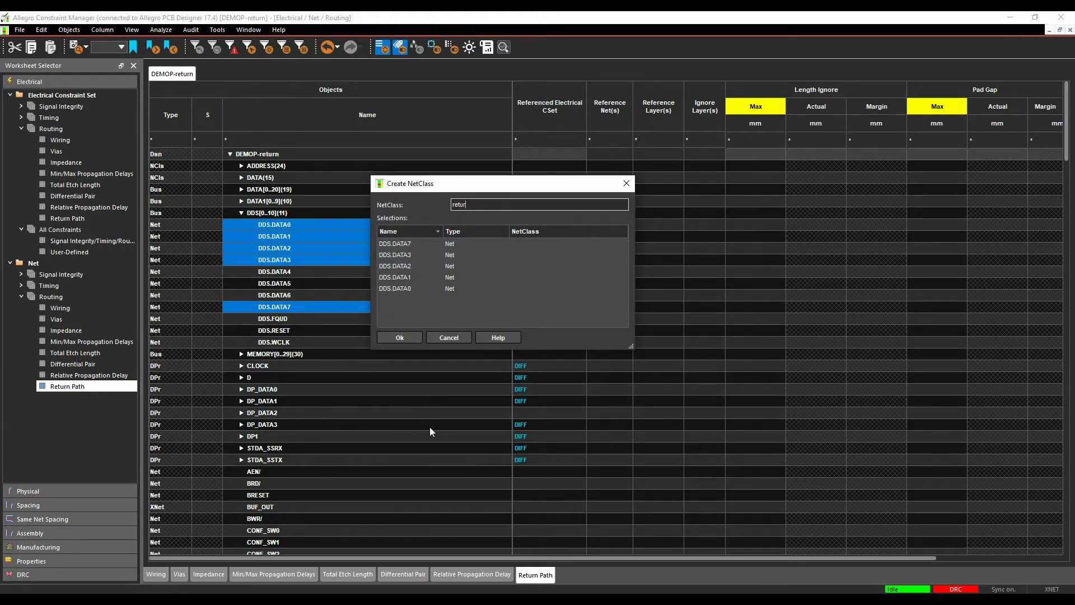
pyautogui.write('n')
pyautogui.press('Return')
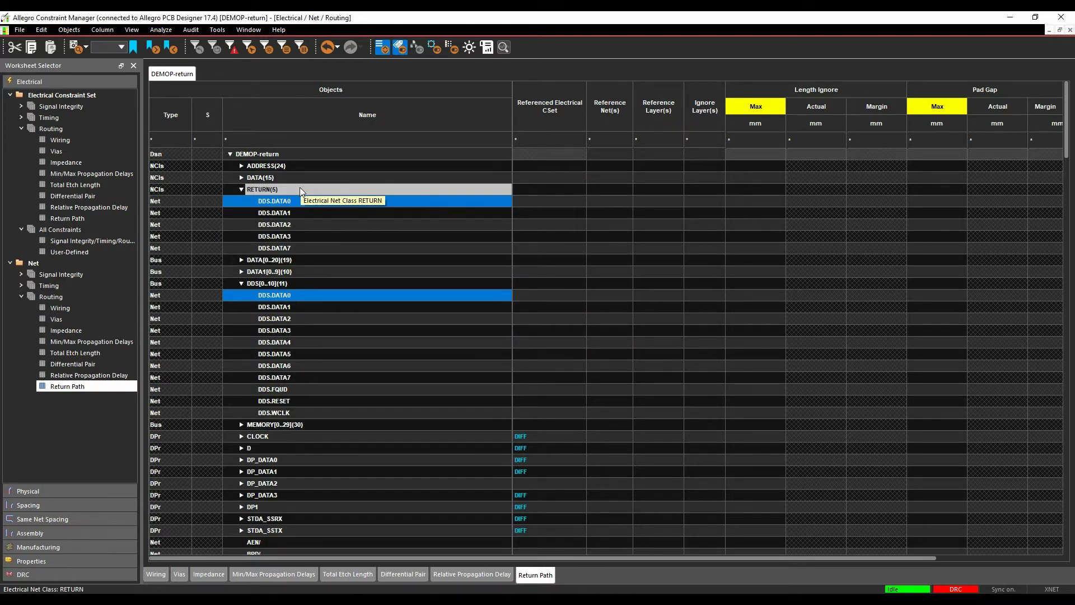
pyautogui.click(524, 190)
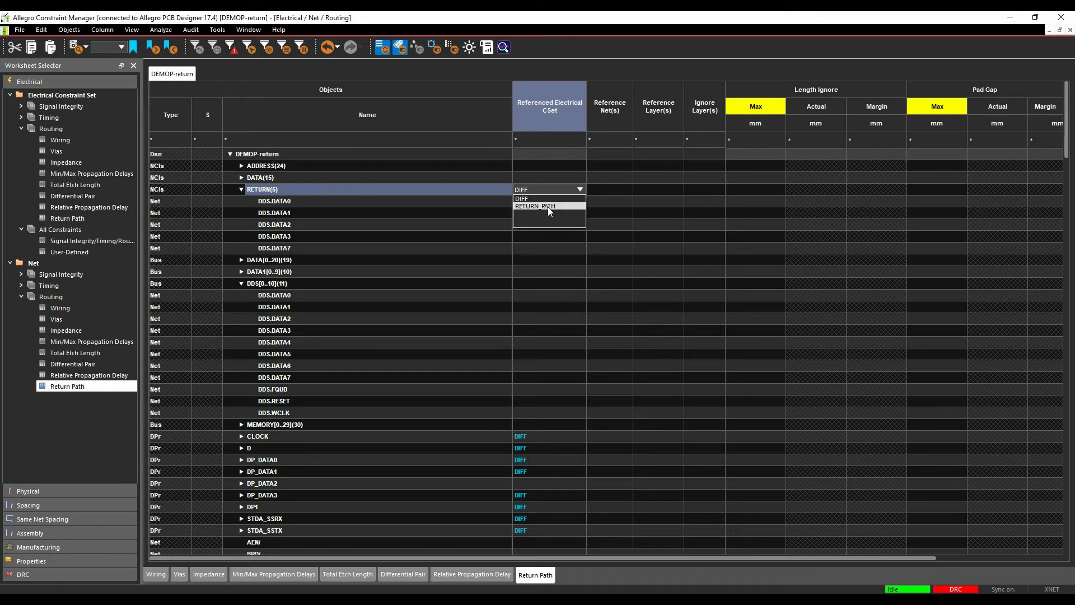
pyautogui.click(549, 206)
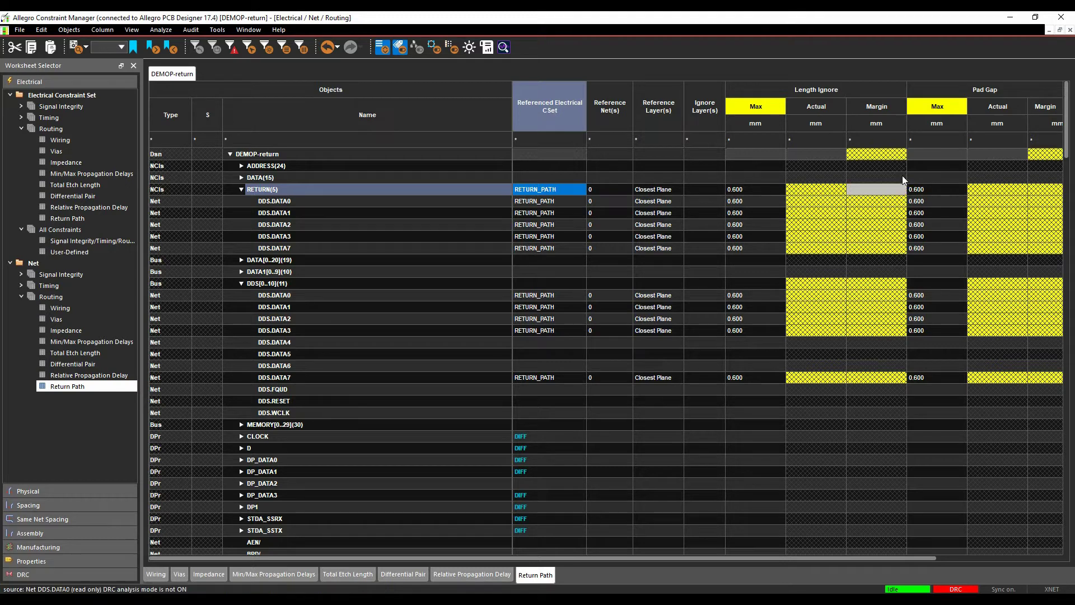
# Open the analysis mode settings and find the electrical Return Path check.
pyautogui.rightClick(938, 108)
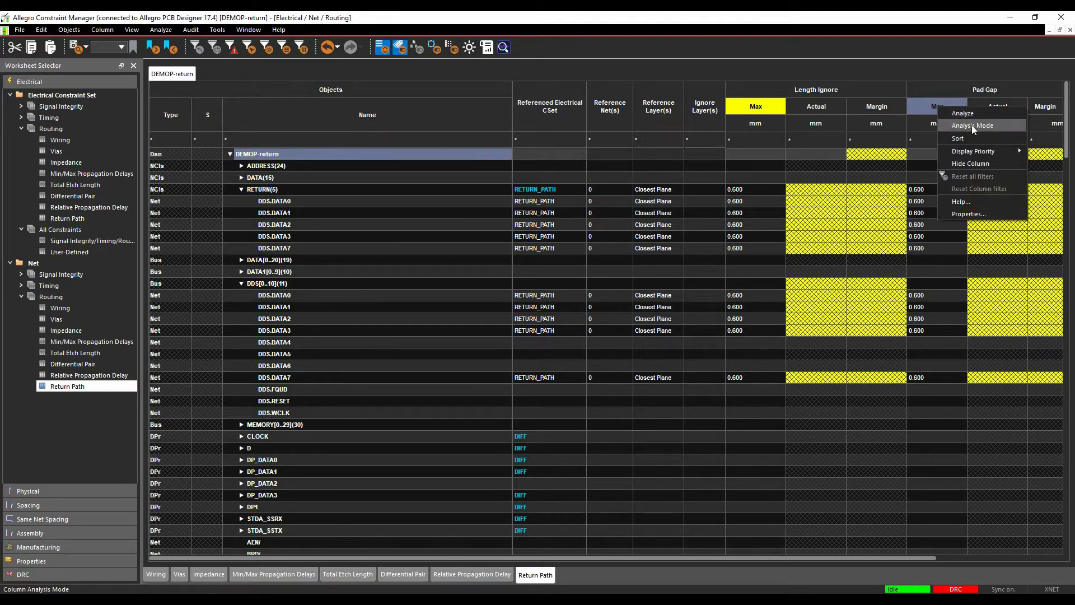
pyautogui.click(921, 46)
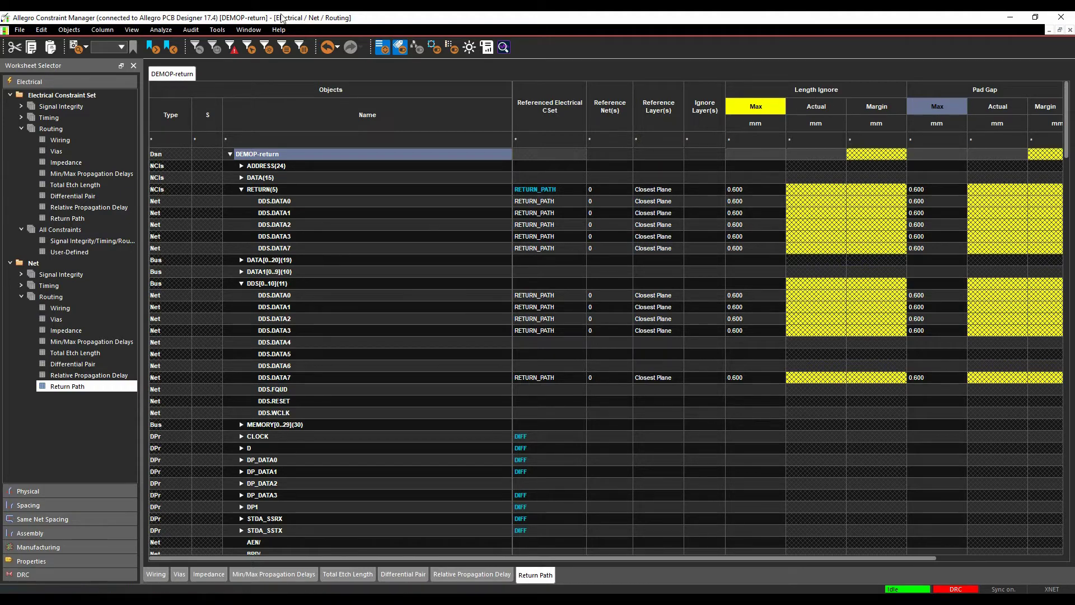
pyautogui.click(161, 30)
pyautogui.click(172, 67)
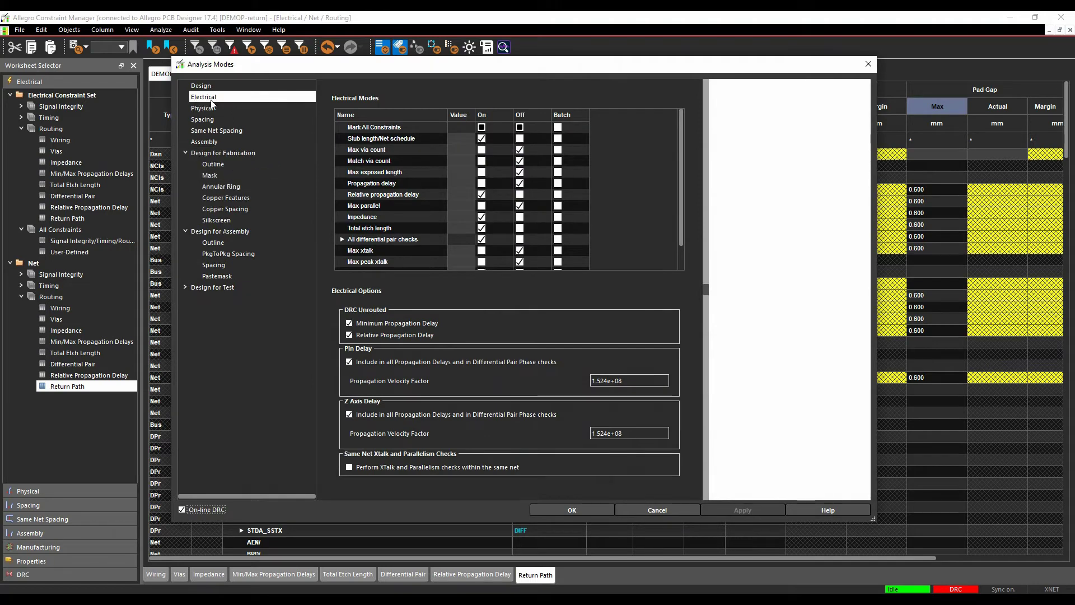
pyautogui.click(413, 205)
pyautogui.scroll(-1, 417, 215)
pyautogui.click(435, 223)
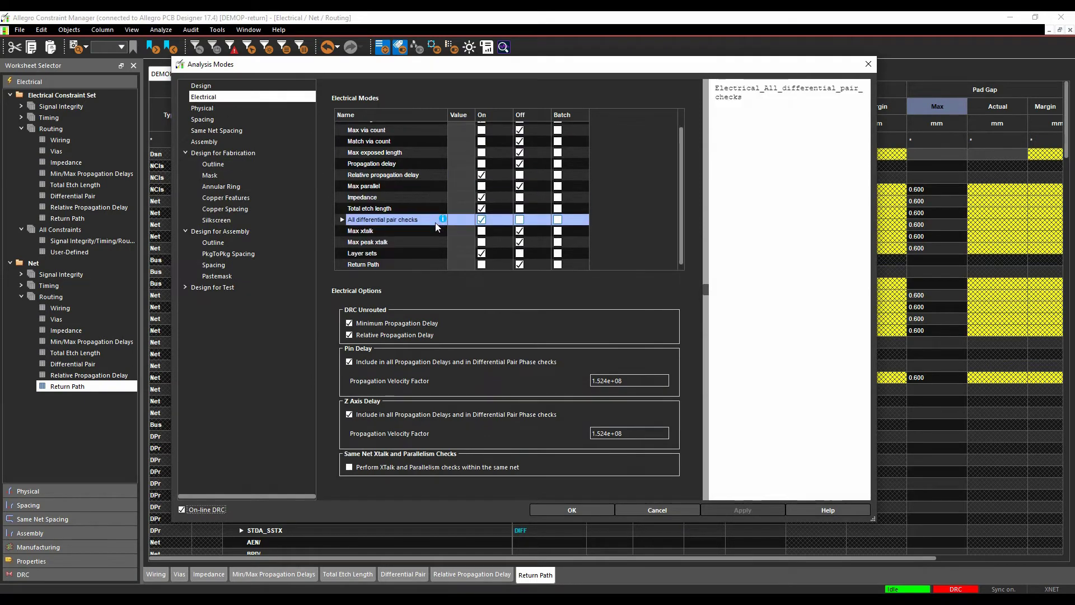
pyautogui.click(377, 266)
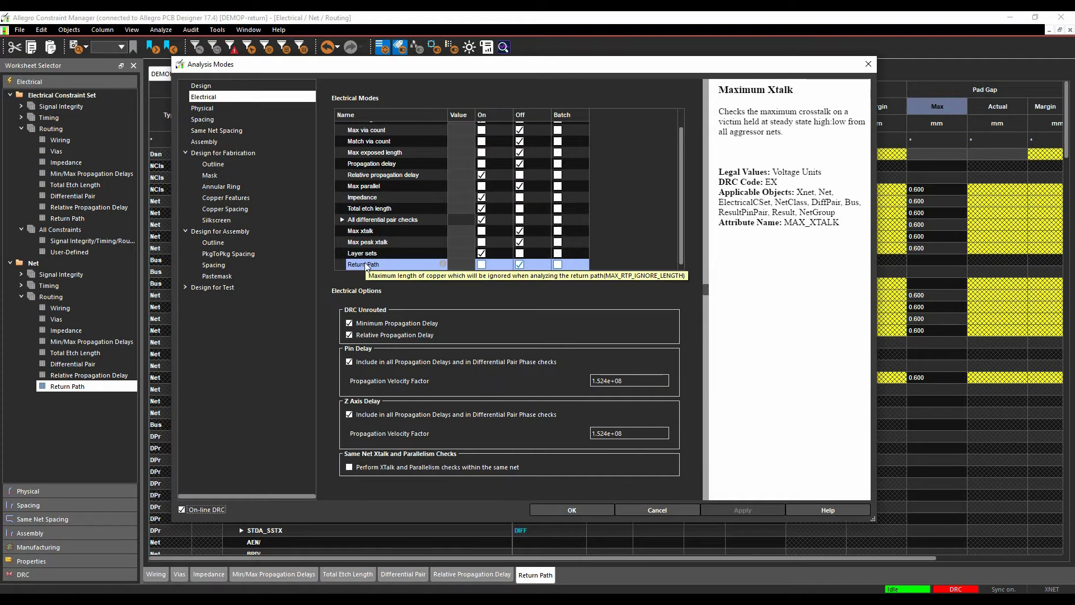
# Switch the Return Path check on and apply the change.
pyautogui.click(442, 264)
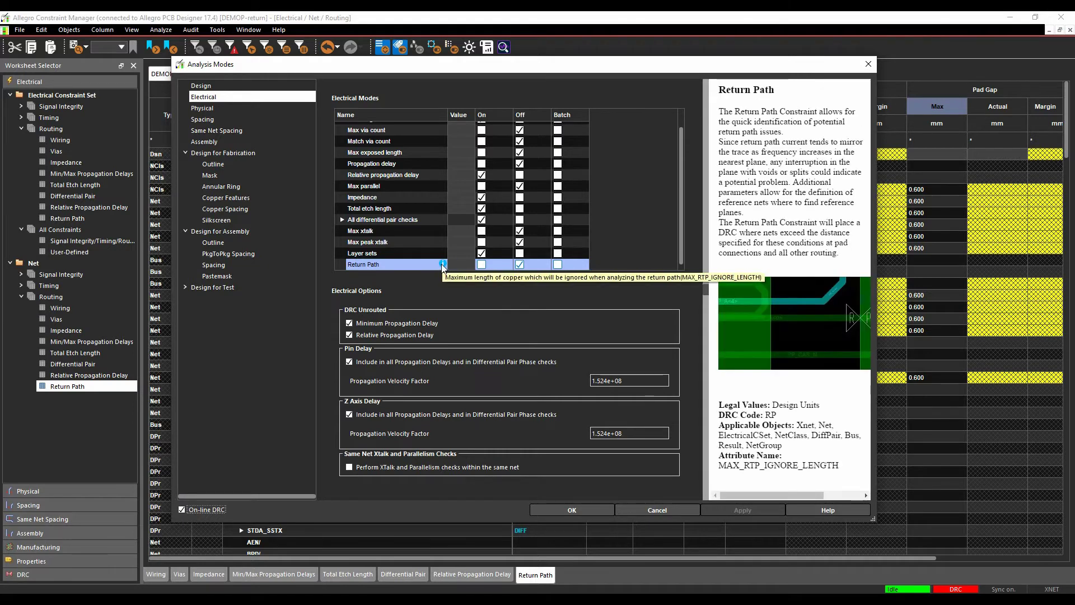
pyautogui.click(735, 95)
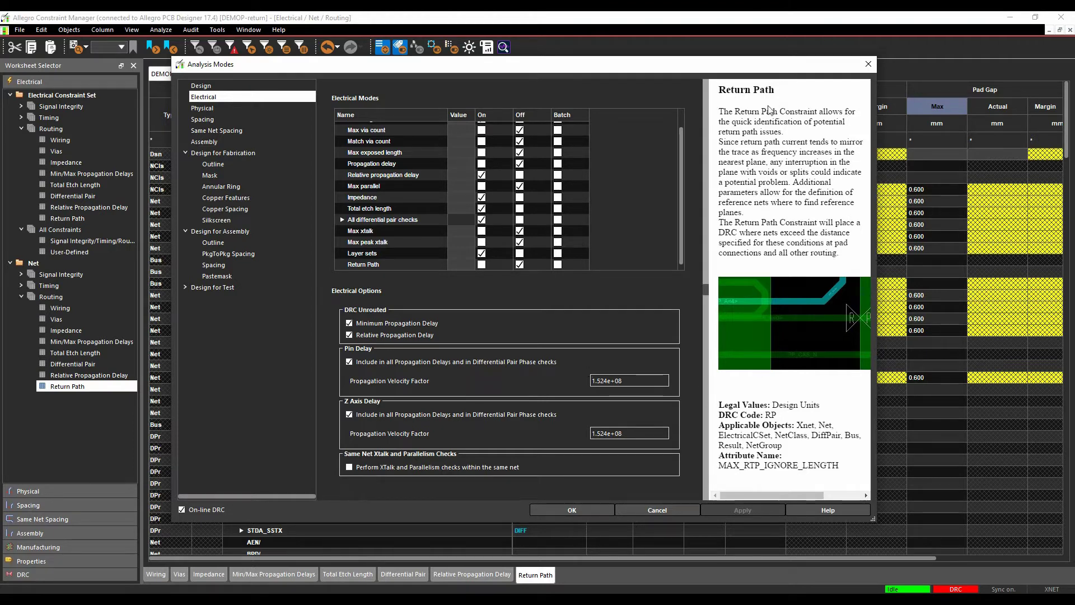
pyautogui.click(491, 264)
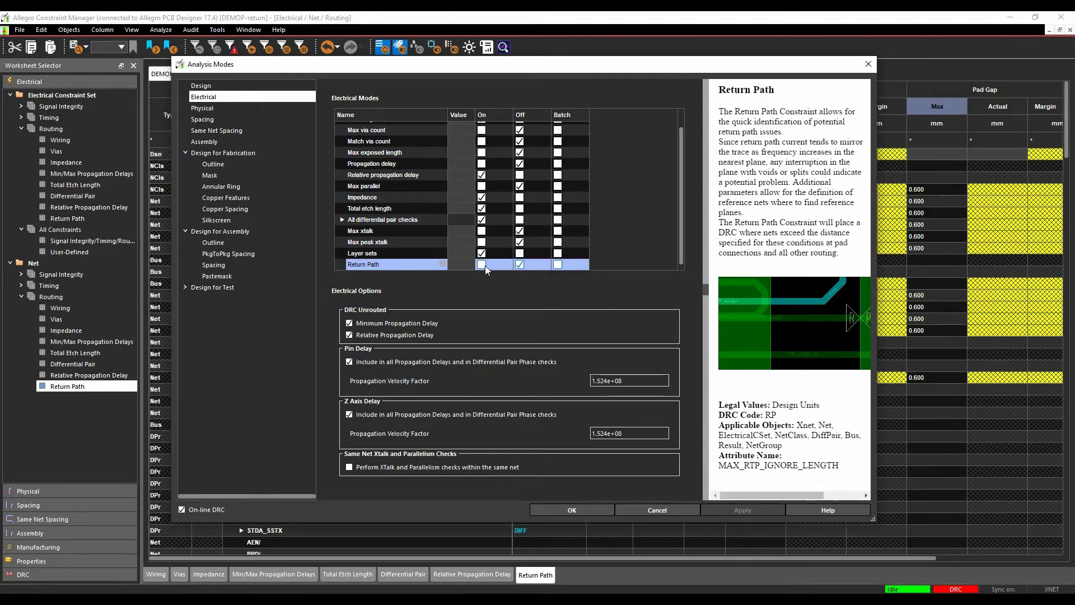
pyautogui.click(482, 264)
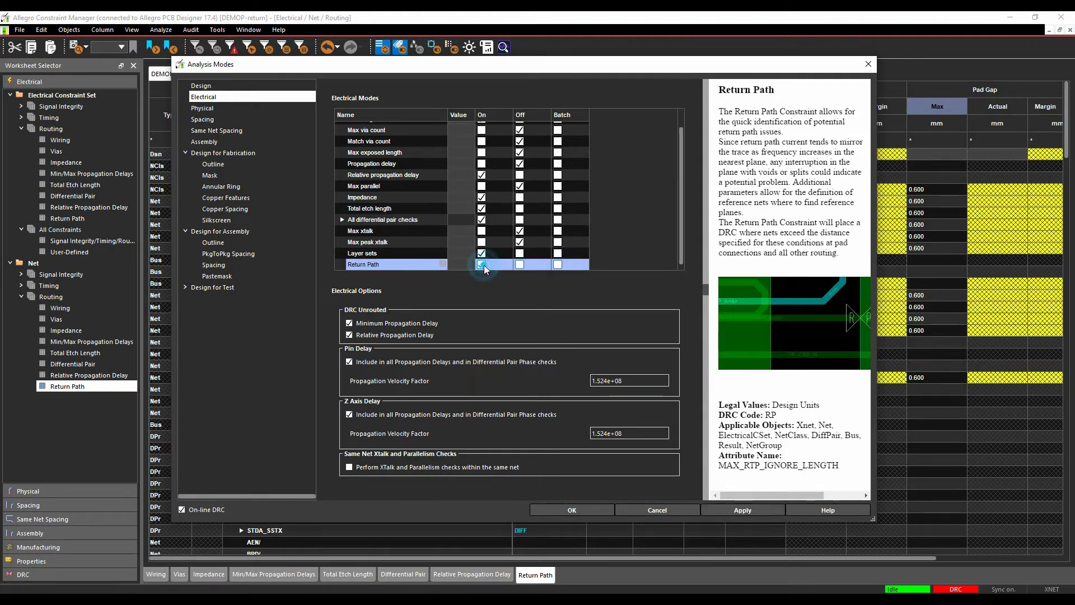
pyautogui.click(738, 511)
pyautogui.click(587, 508)
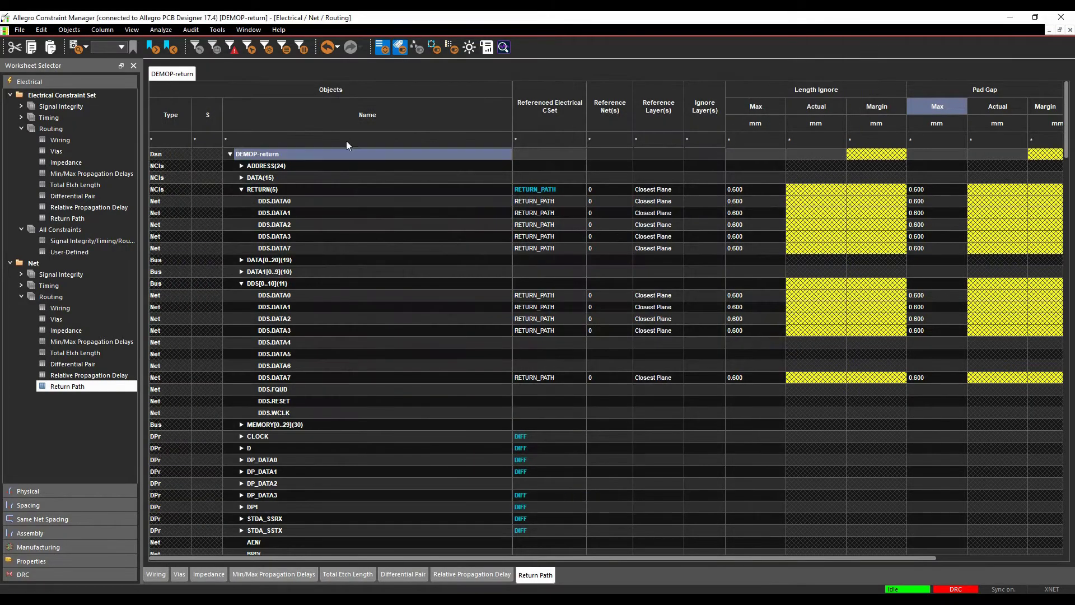
# Analyze the RETURN net class, then close Constraint Manager.
pyautogui.rightClick(288, 189)
pyautogui.click(326, 193)
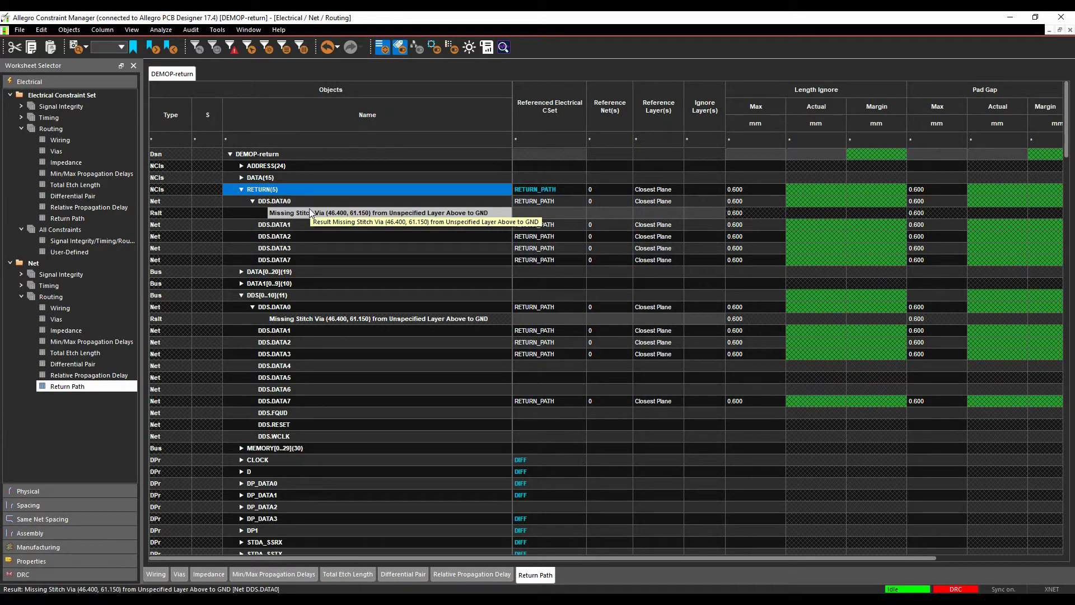
pyautogui.click(1063, 20)
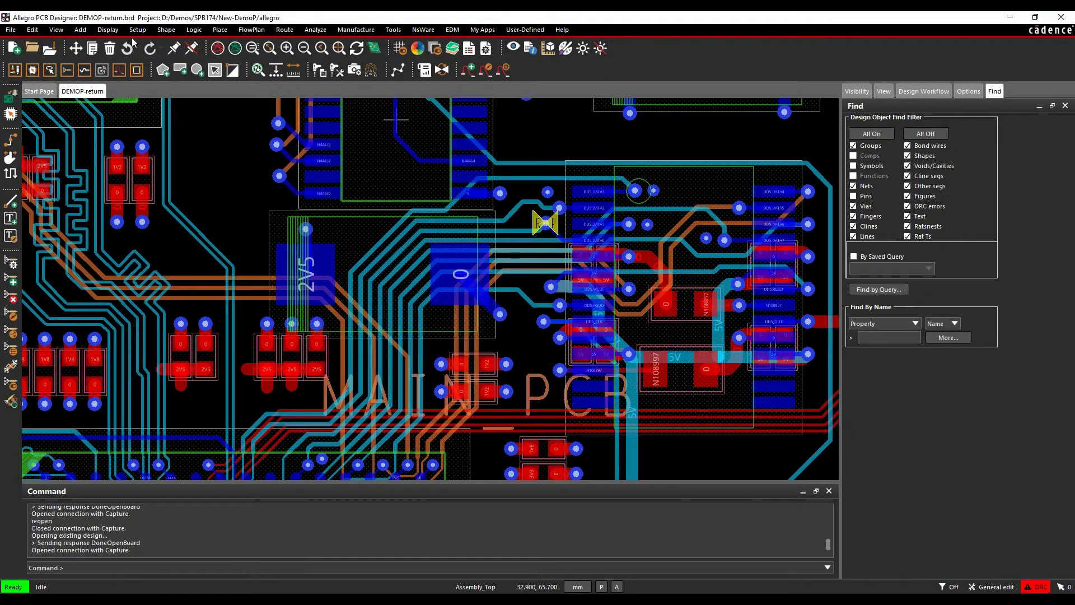
# Refill all 24 out-of-date dynamic shapes smooth from the design status summary.
pyautogui.click(104, 30)
pyautogui.click(123, 69)
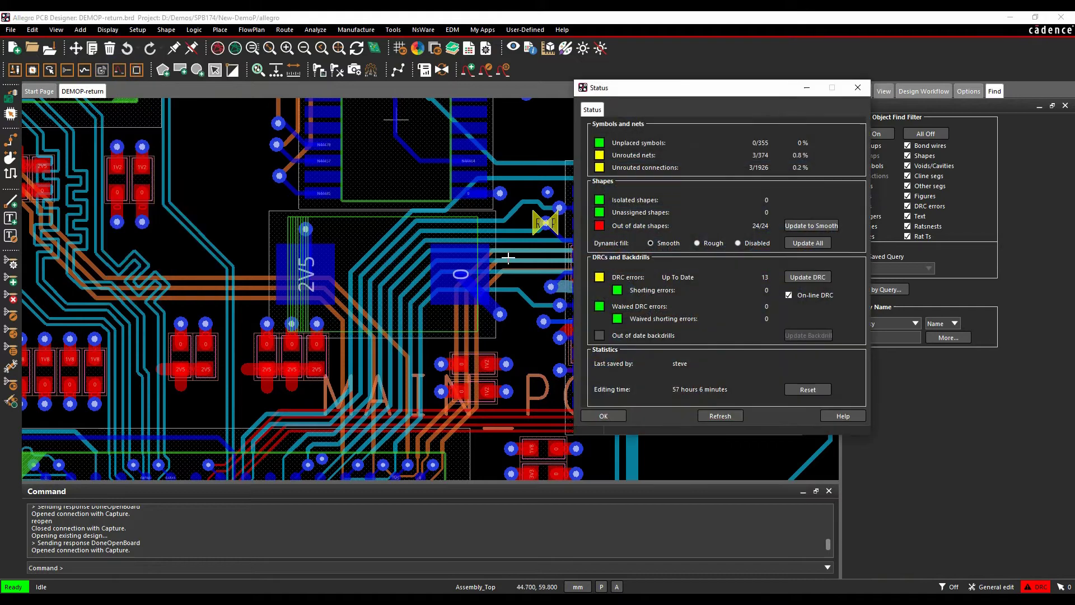
pyautogui.click(815, 227)
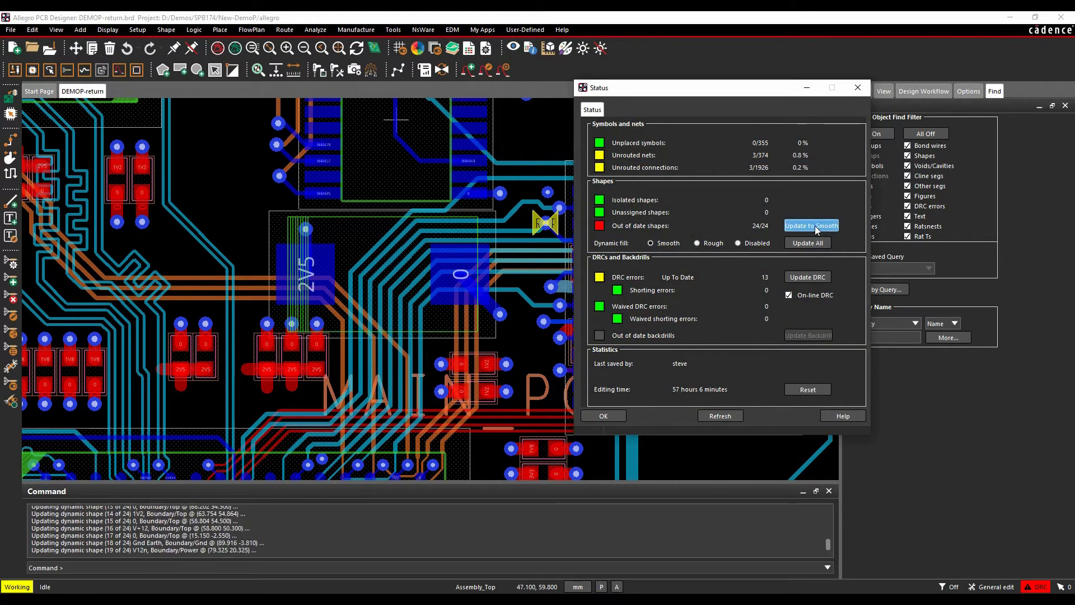
pyautogui.click(603, 416)
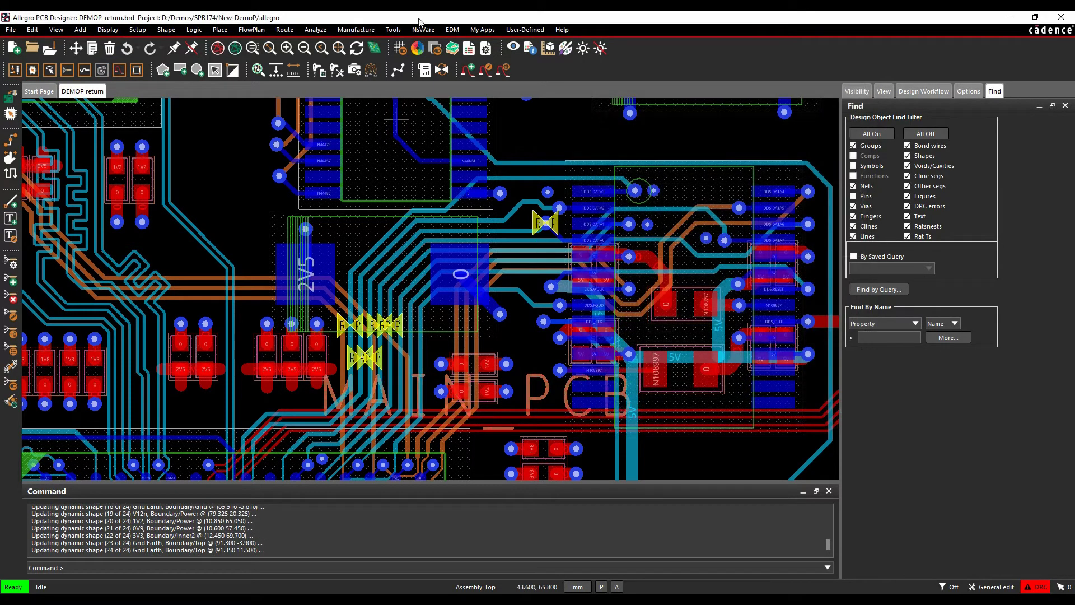
# Cross-probe the DDS.DATA0 Missing Stitch Via result onto the board.
pyautogui.click(470, 49)
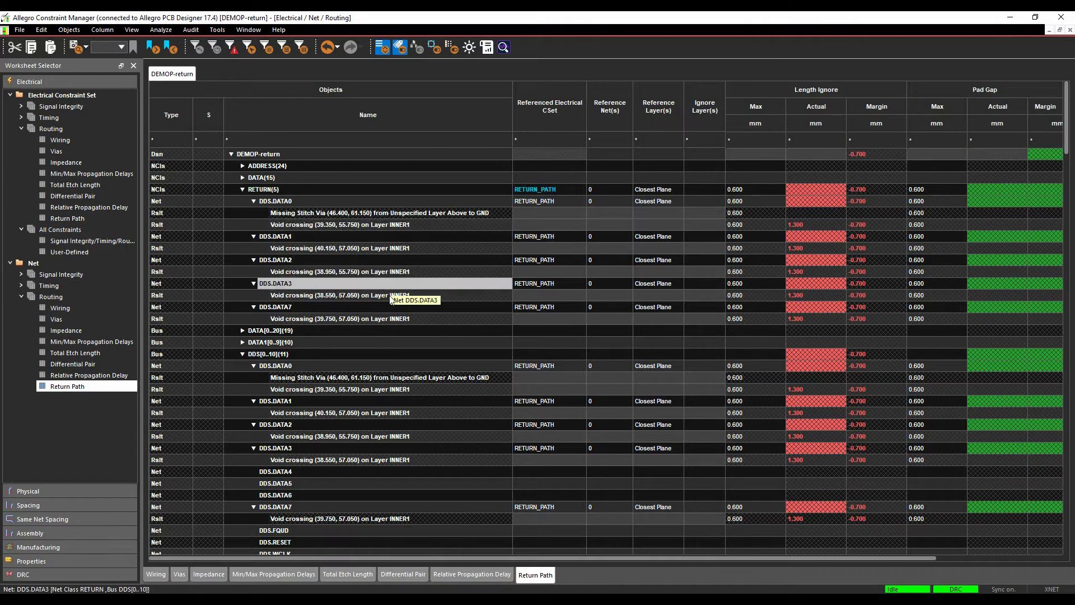
pyautogui.click(382, 213)
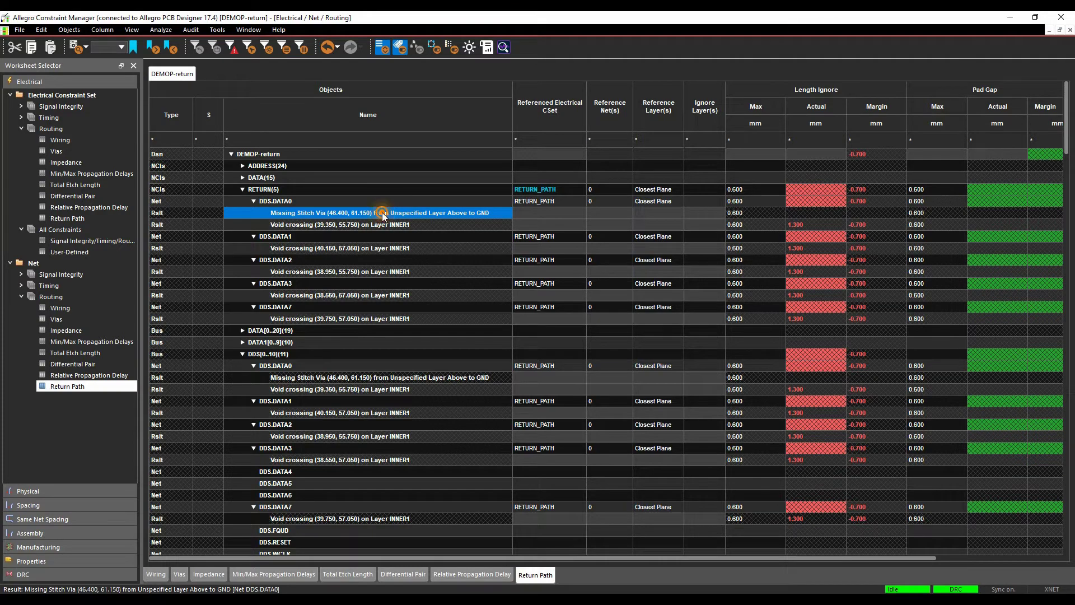
pyautogui.rightClick(382, 213)
pyautogui.click(421, 237)
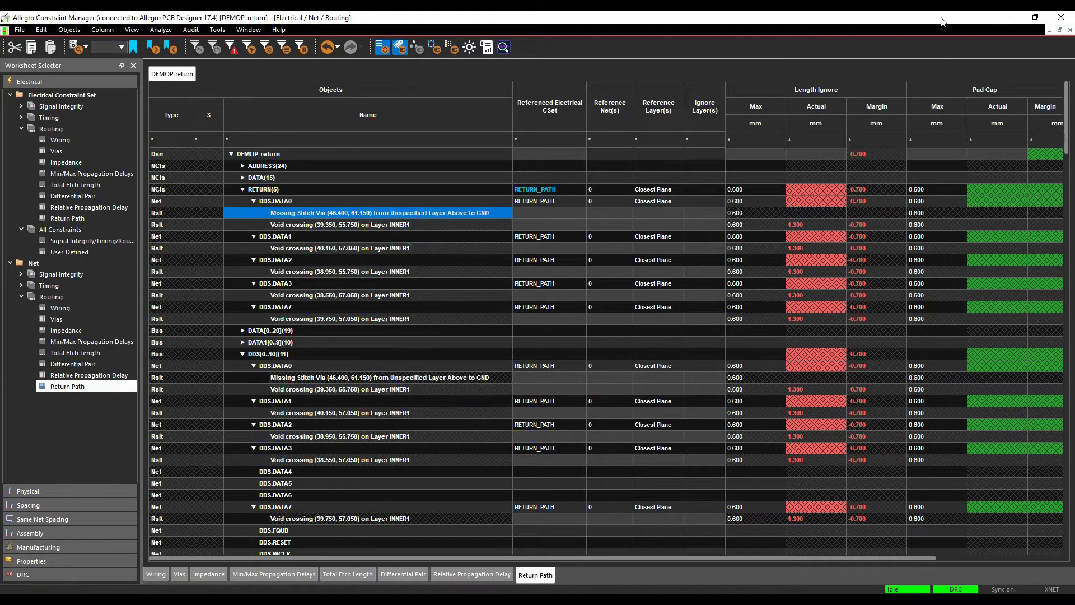
# Hide Constraint Manager and inspect the 0.8 mm missing stitch-via marker beside DDS.DATA0.
pyautogui.click(1011, 17)
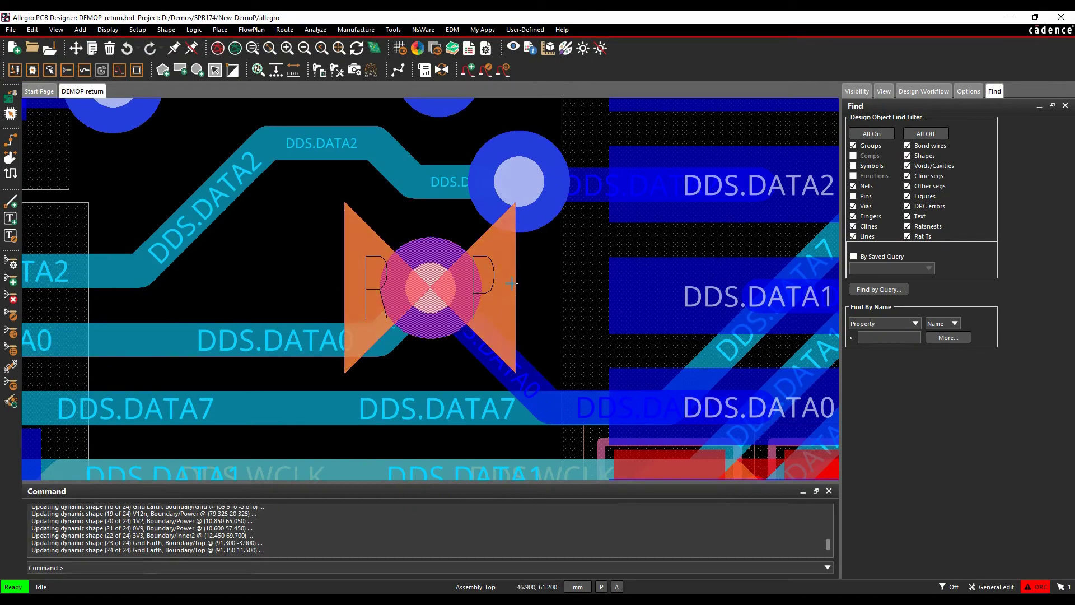
pyautogui.moveTo(513, 284)
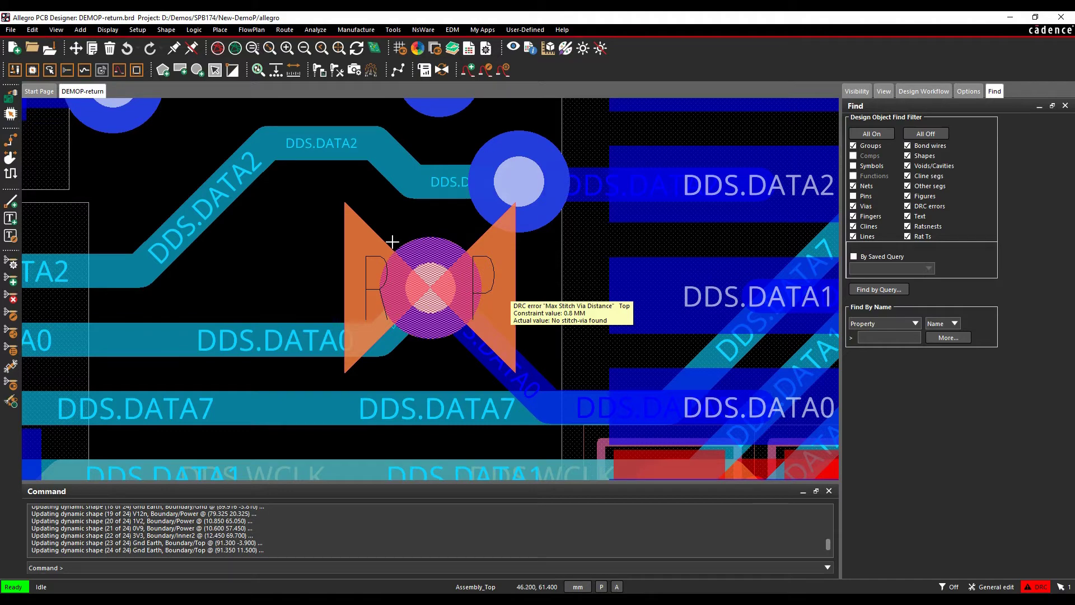
pyautogui.scroll(-2, 271, 246)
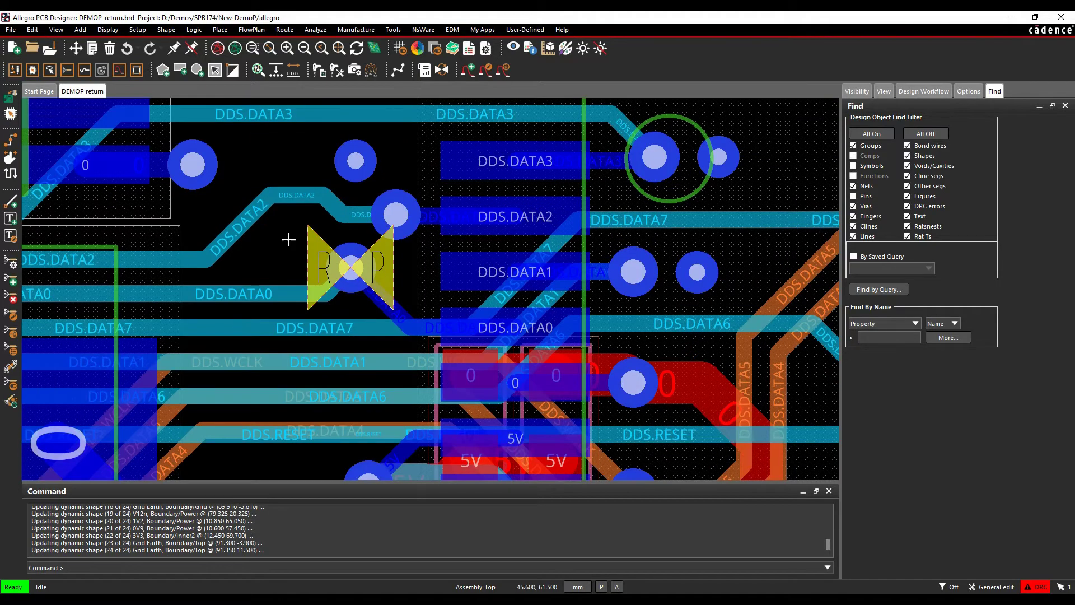
pyautogui.click(252, 153)
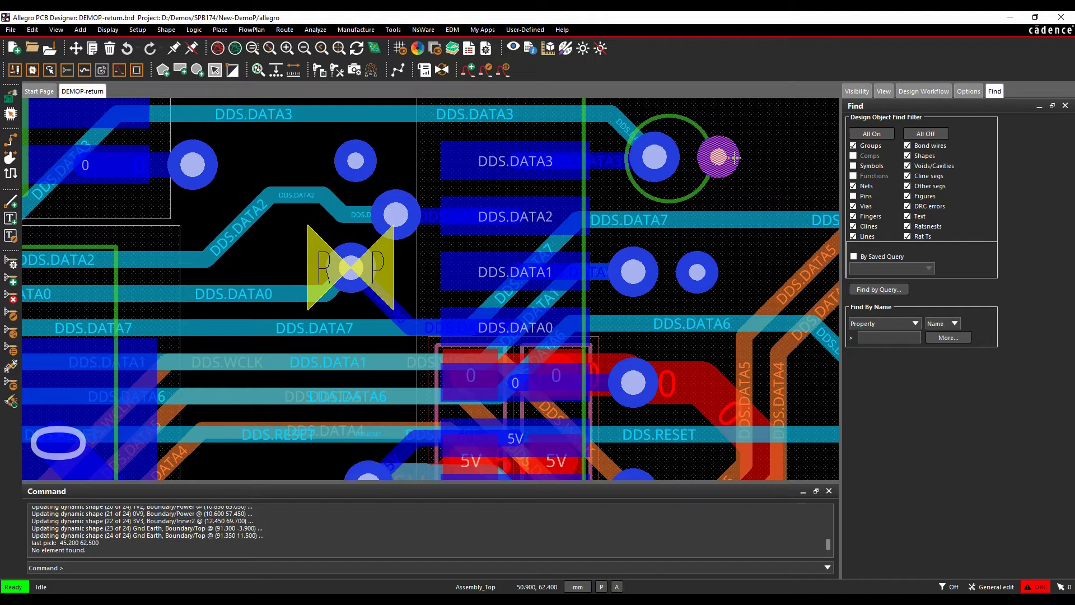
# Copy a nearby via and place it beside the DDS.DATA0 DRC marker.
pyautogui.rightClick(355, 161)
pyautogui.click(373, 186)
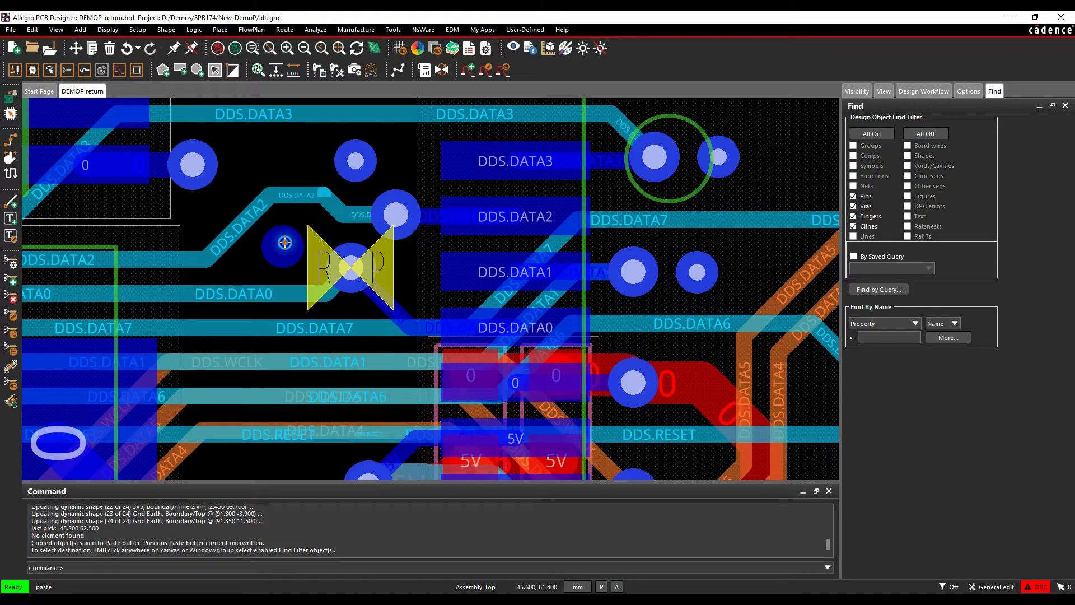
pyautogui.click(286, 241)
pyautogui.rightClick(286, 244)
pyautogui.click(303, 250)
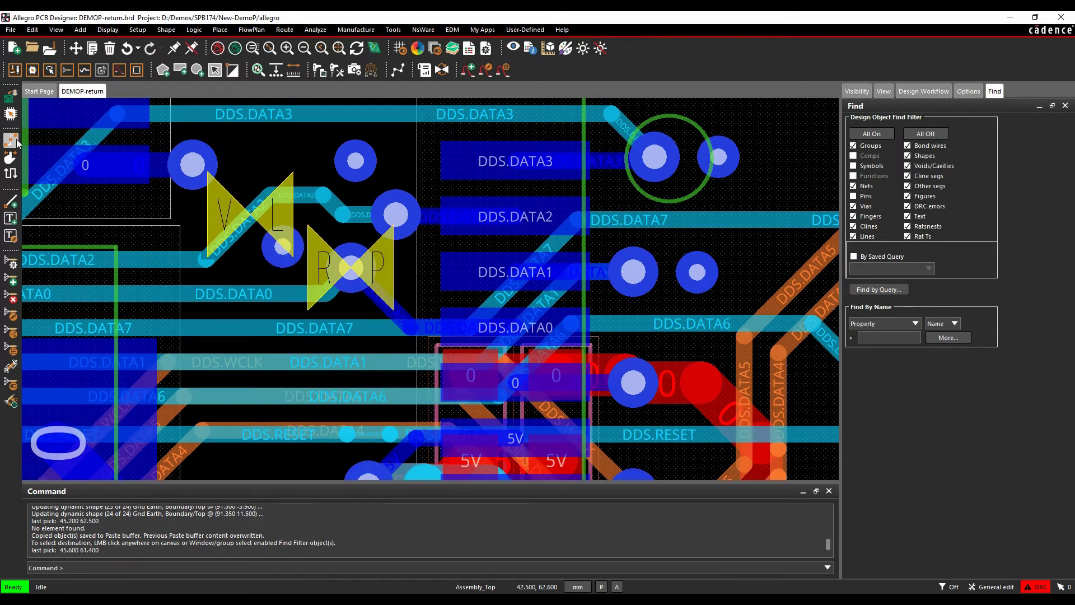
# Slide the new via until the DRC markers clear, then reopen Constraint Manager.
pyautogui.click(11, 142)
pyautogui.click(280, 243)
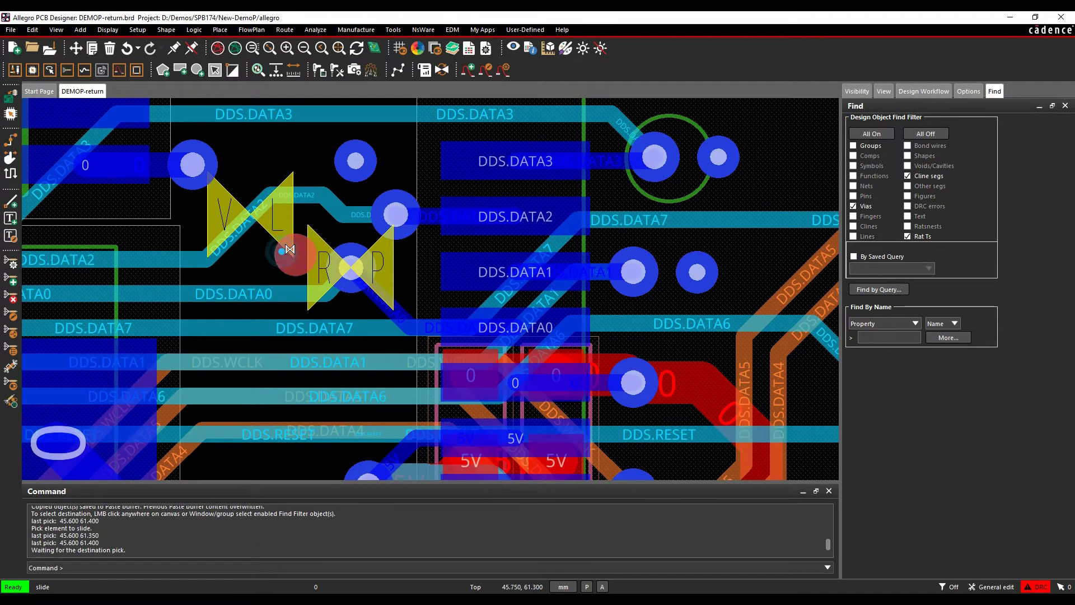
pyautogui.click(294, 253)
pyautogui.click(284, 245)
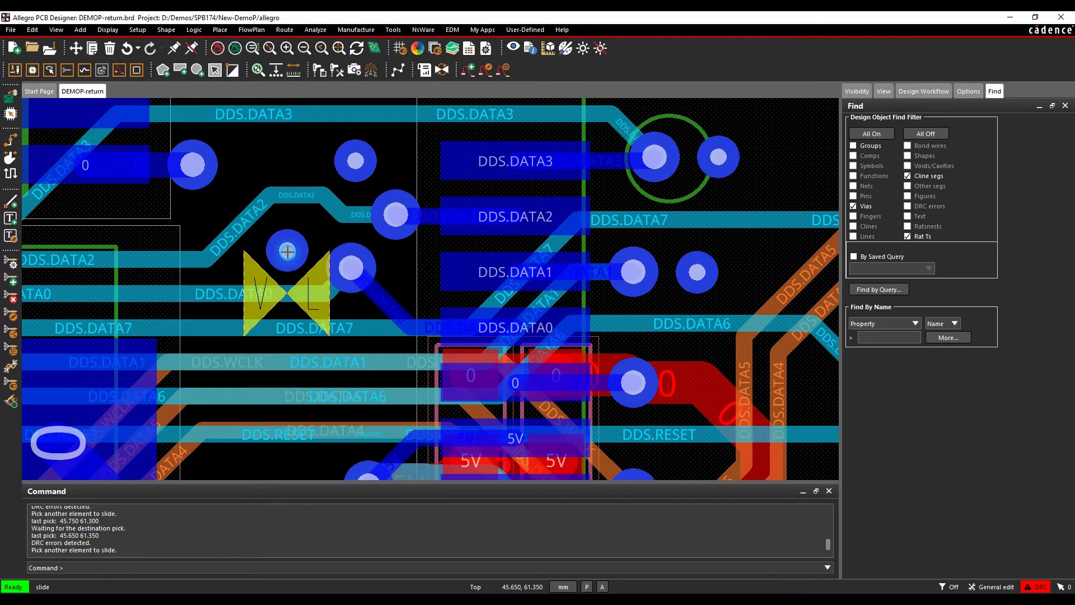
pyautogui.click(284, 246)
pyautogui.click(285, 244)
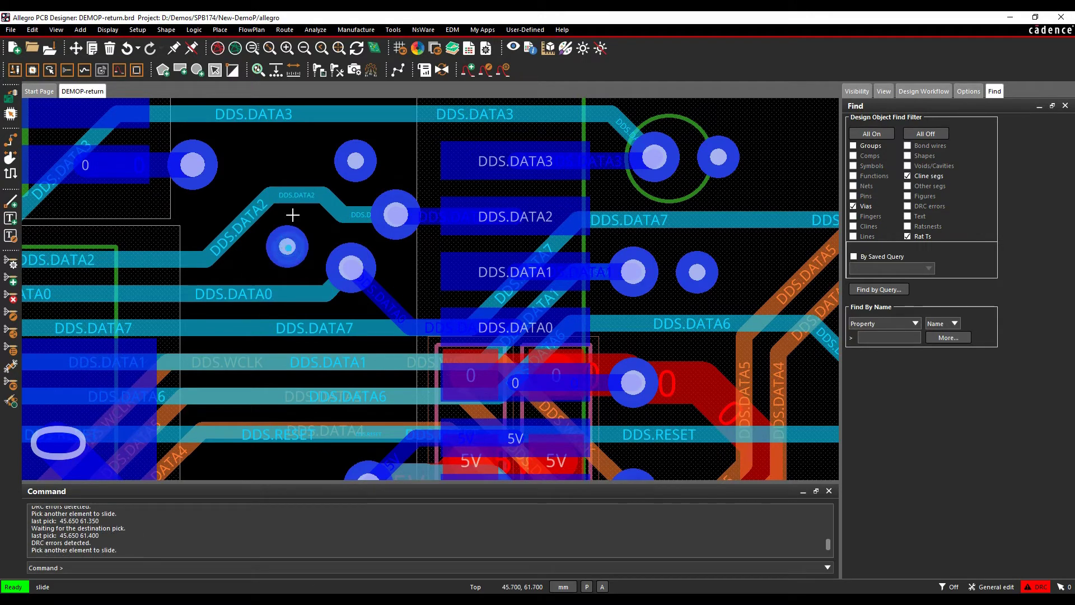
pyautogui.click(269, 145)
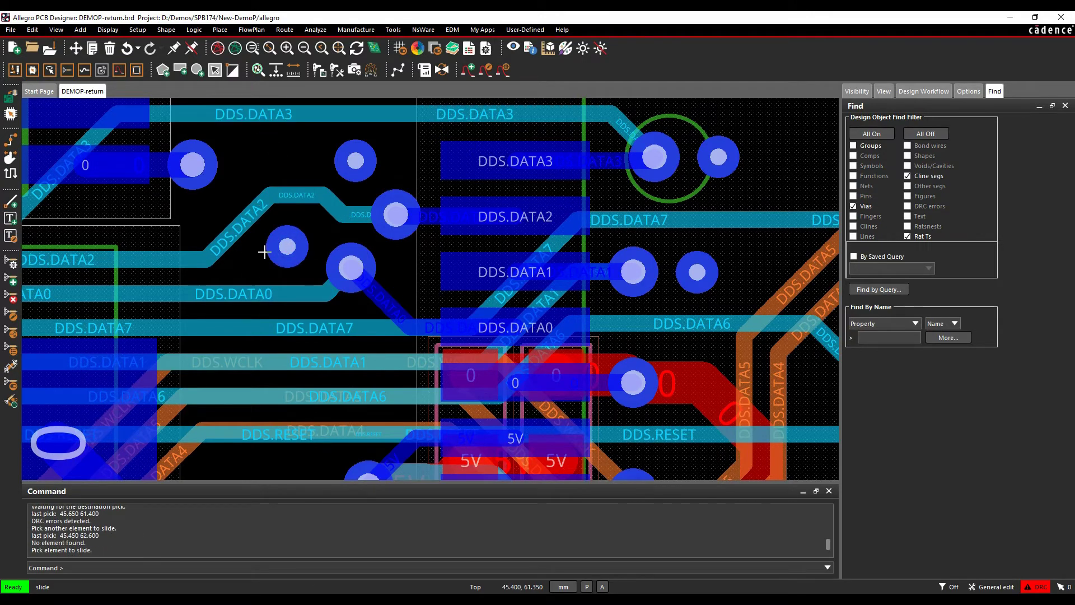
pyautogui.click(470, 49)
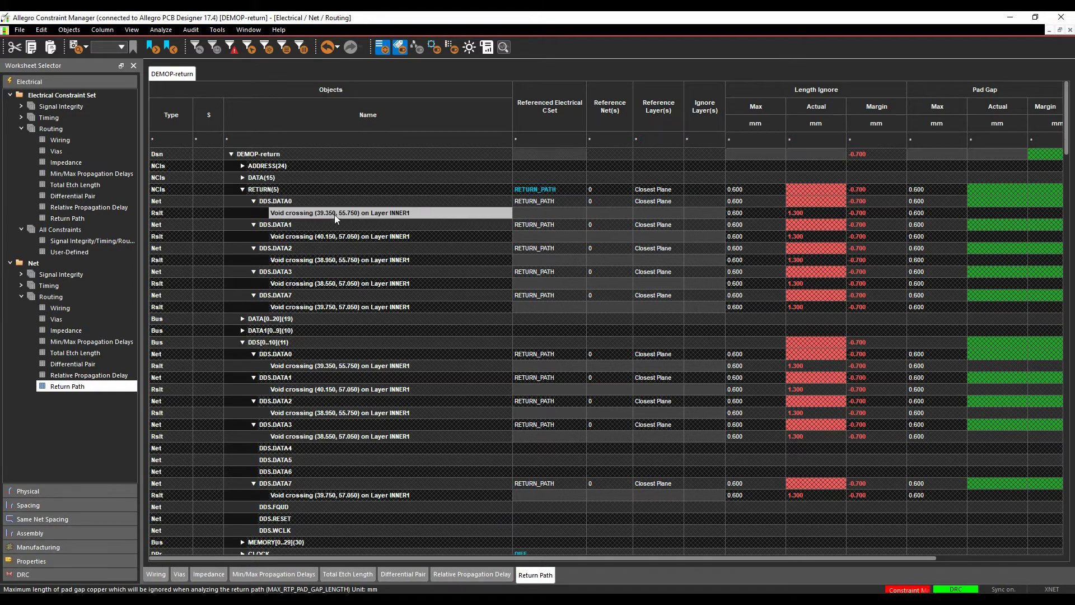
# Close the Constraint Manager worksheet to return to the DEMOP-return board canvas.
pyautogui.click(1061, 17)
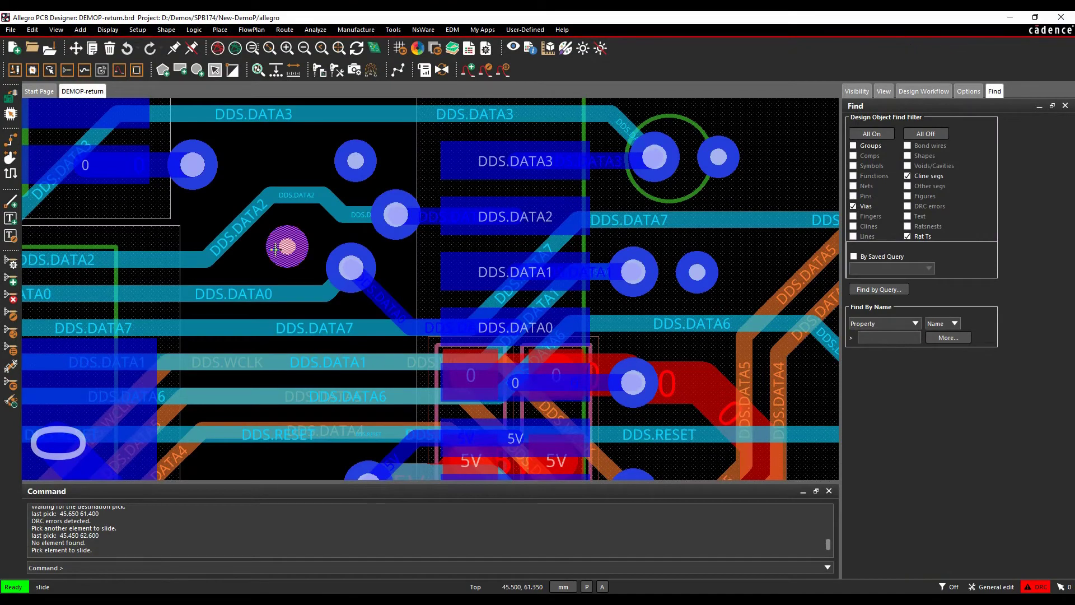
# Turn on Return Path DRC Vision with green for meeting nets and red for violating nets.
pyautogui.click(56, 30)
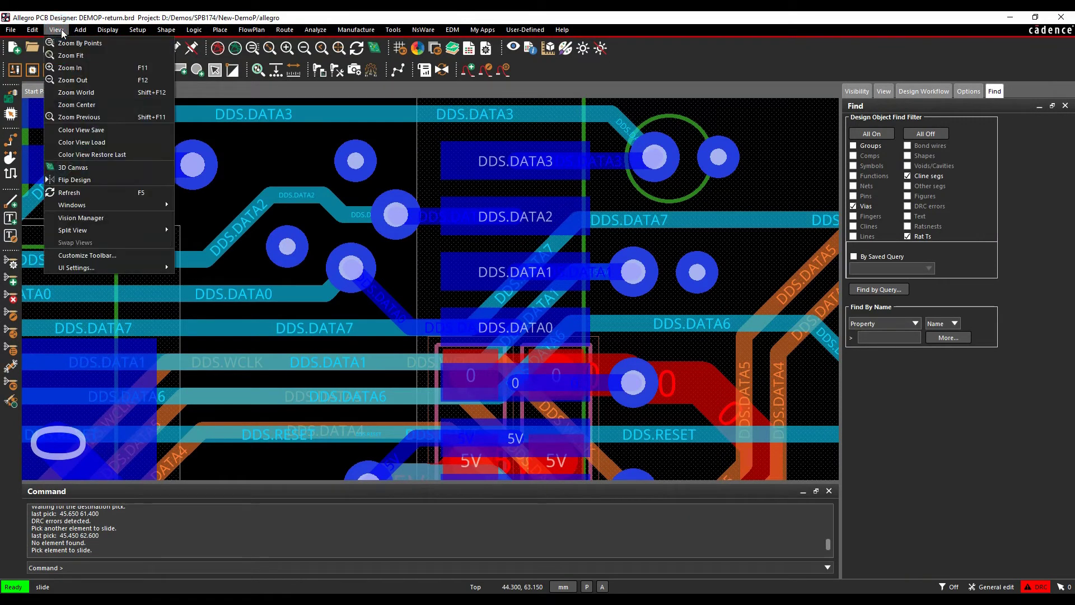
pyautogui.click(81, 217)
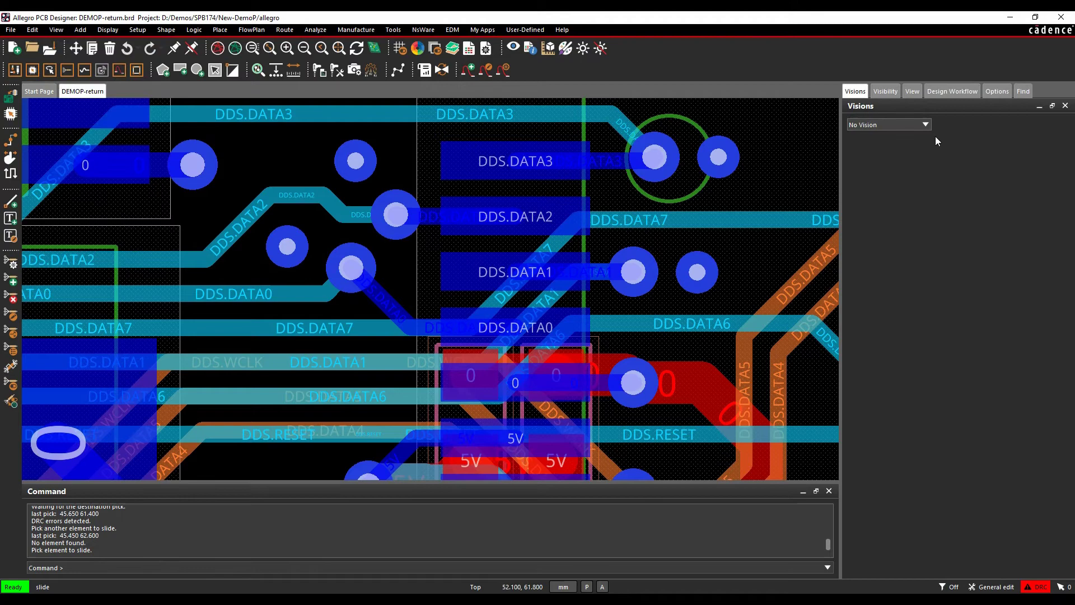
pyautogui.moveTo(965, 104); pyautogui.dragTo(953, 174)
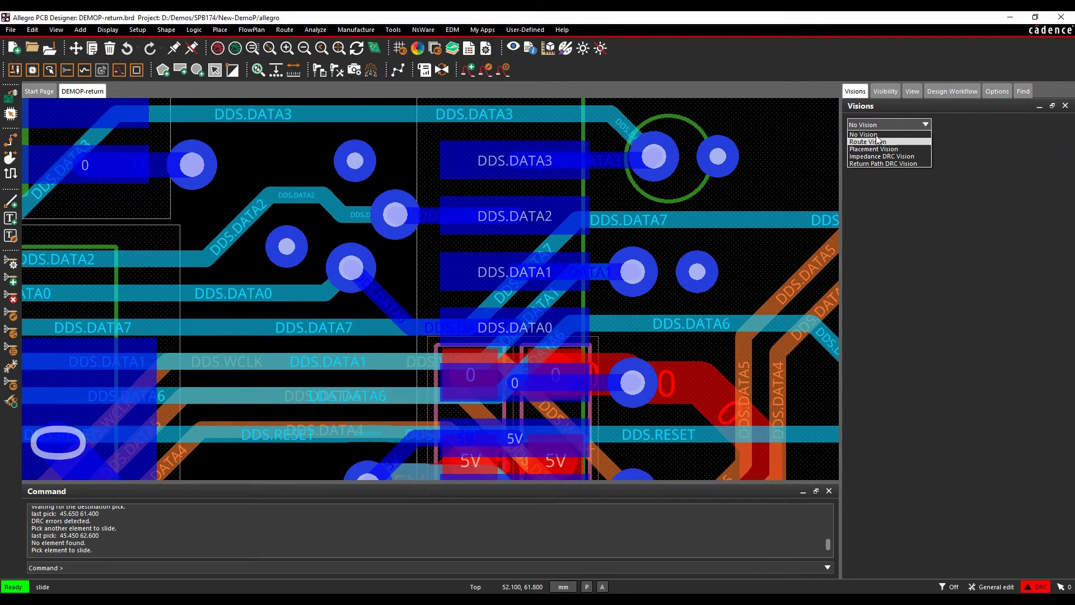
pyautogui.click(886, 164)
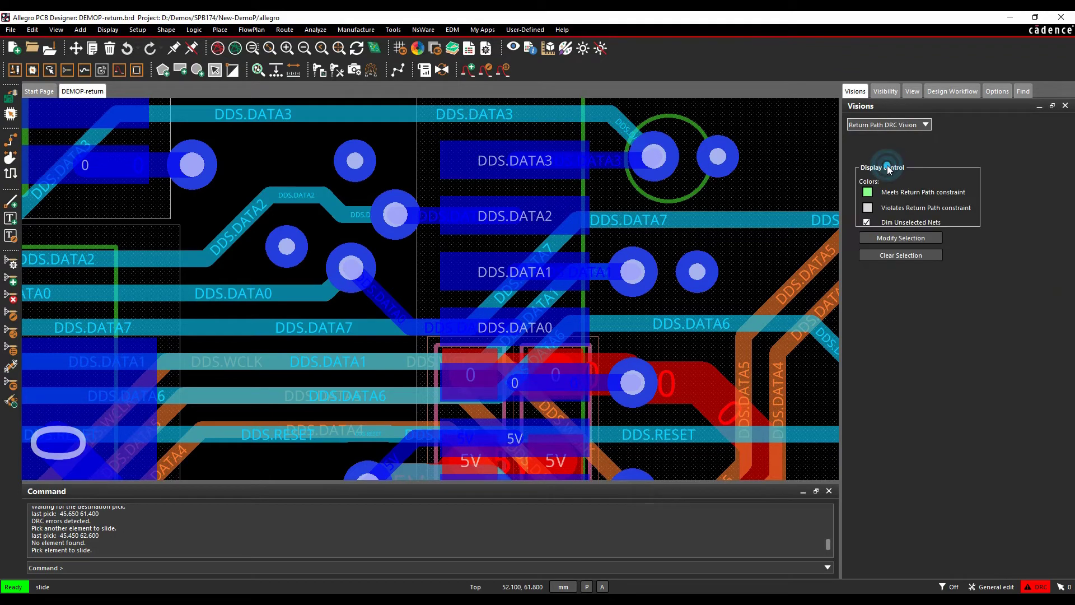
pyautogui.click(867, 193)
pyautogui.doubleClick(731, 245)
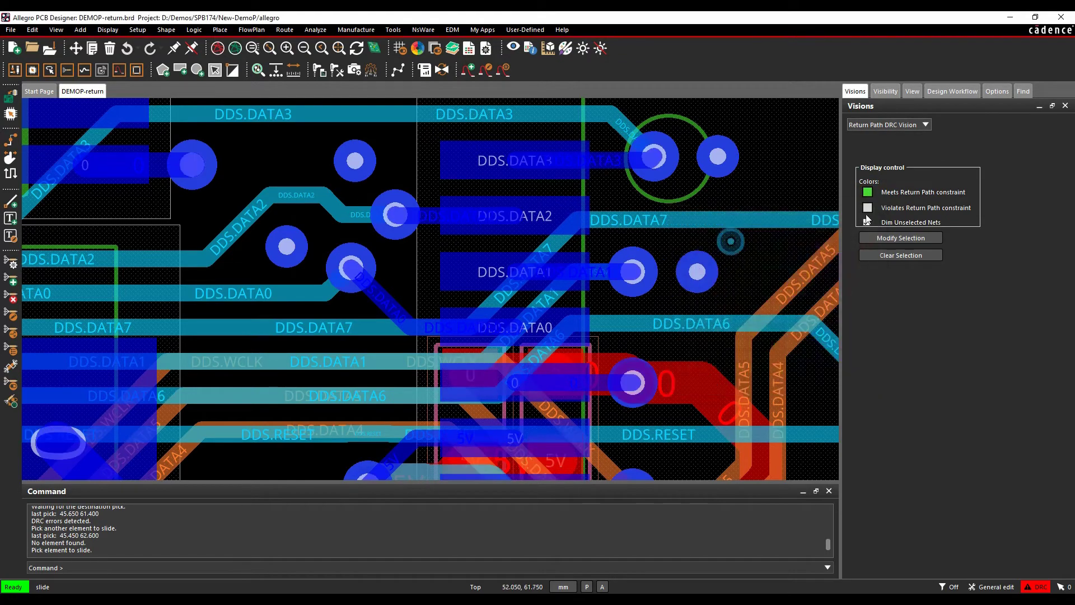
pyautogui.click(867, 208)
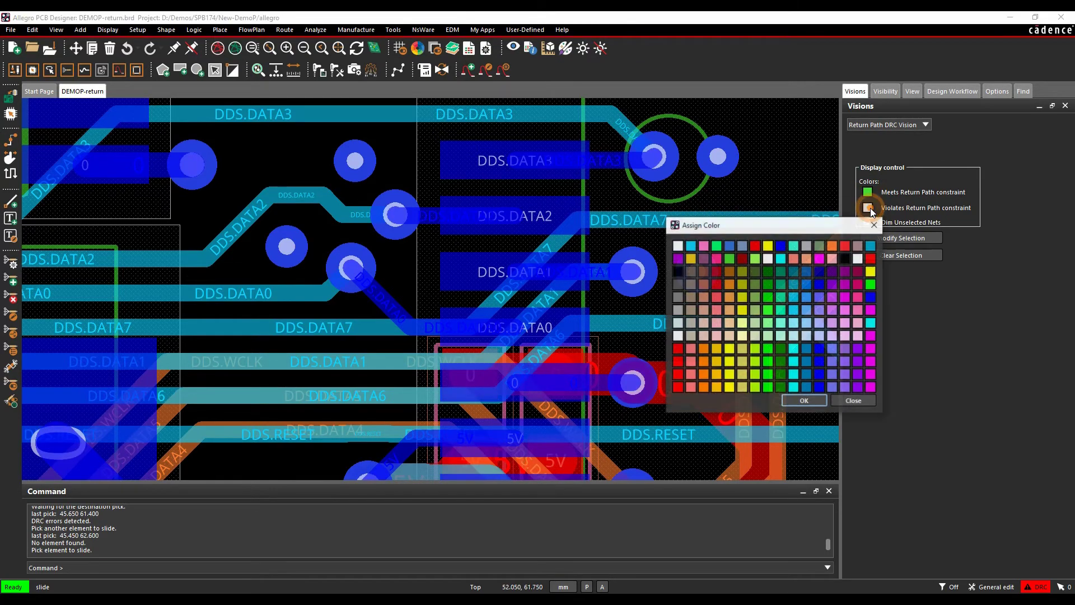
pyautogui.doubleClick(754, 245)
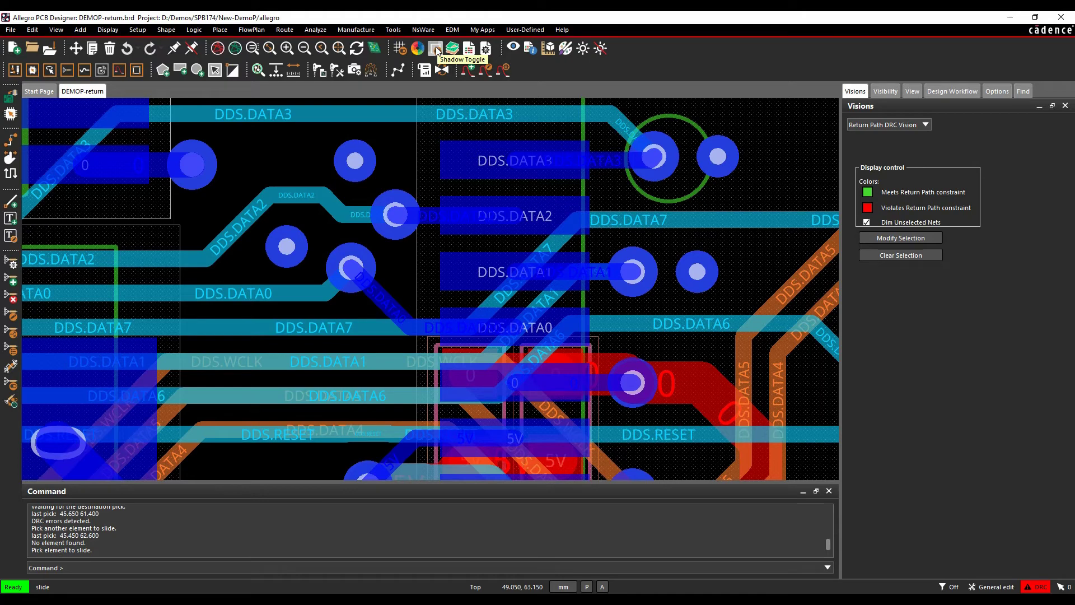
# Turn off Dim Unselected Nets and start choosing vision nets, bringing the main PCB area into view.
pyautogui.click(865, 222)
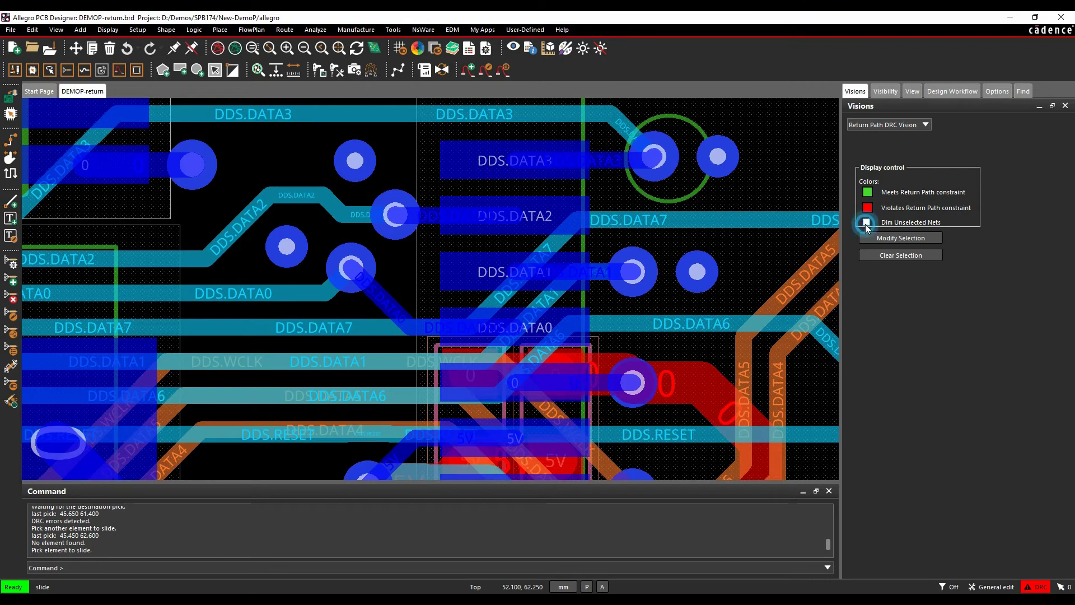
pyautogui.click(901, 239)
pyautogui.scroll(-3, 278, 337)
pyautogui.scroll(8, 376, 276)
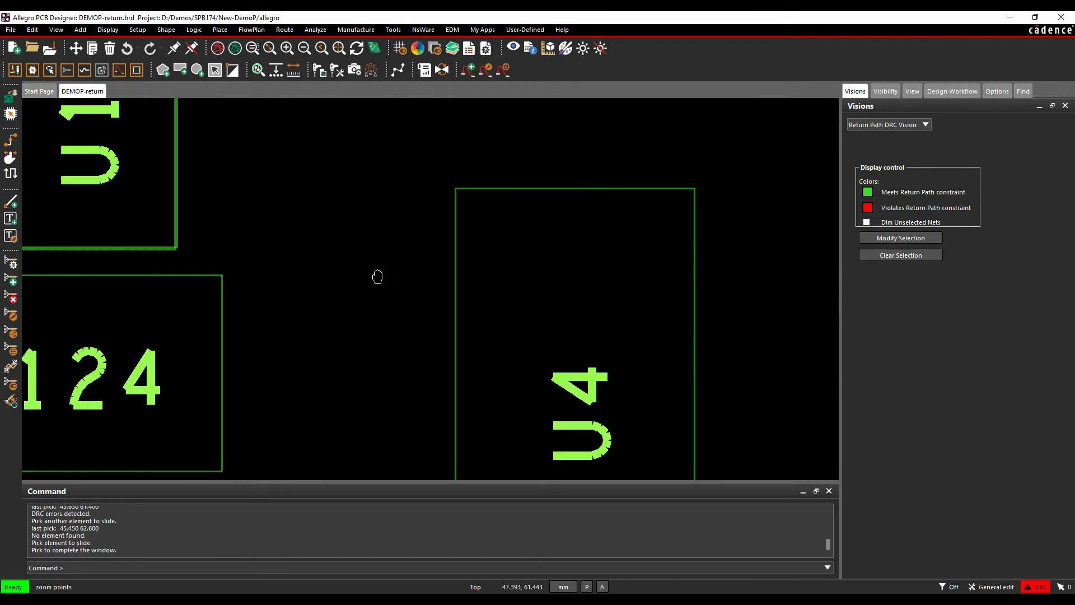
pyautogui.click(495, 274)
pyautogui.scroll(-3, 413, 377)
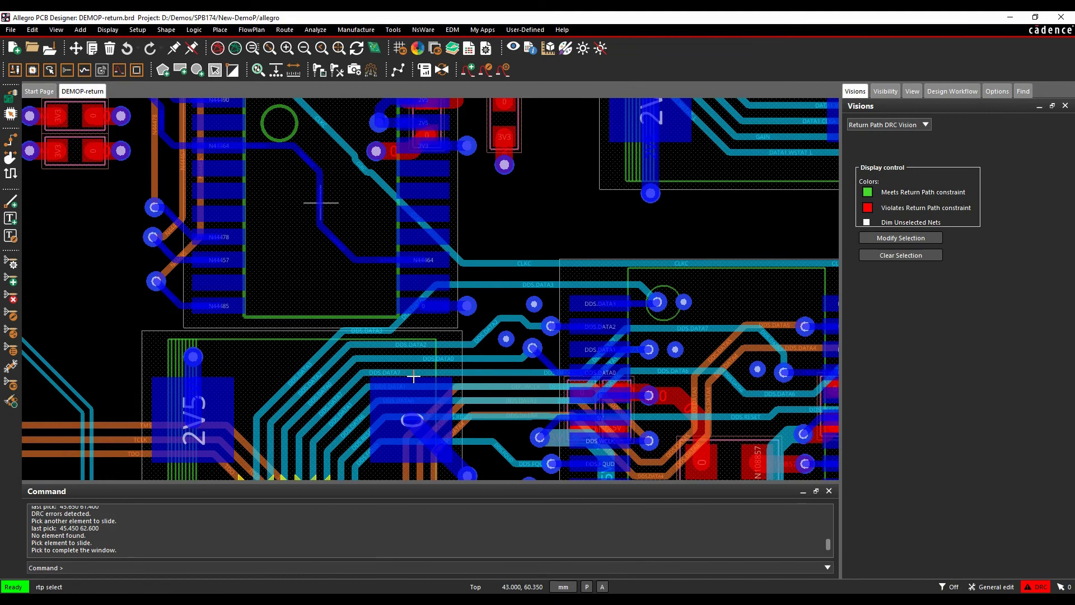
pyautogui.moveTo(404, 367); pyautogui.dragTo(395, 233, button='middle')
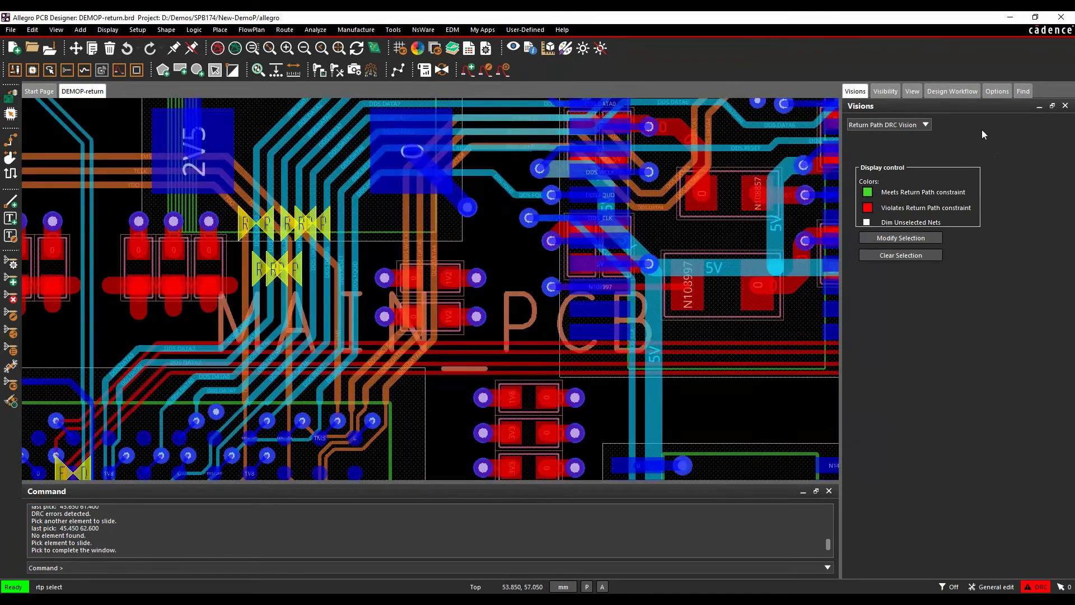
# Window-select the DDS.DATA nets across the R components so they show green.
pyautogui.click(885, 91)
pyautogui.click(1056, 360)
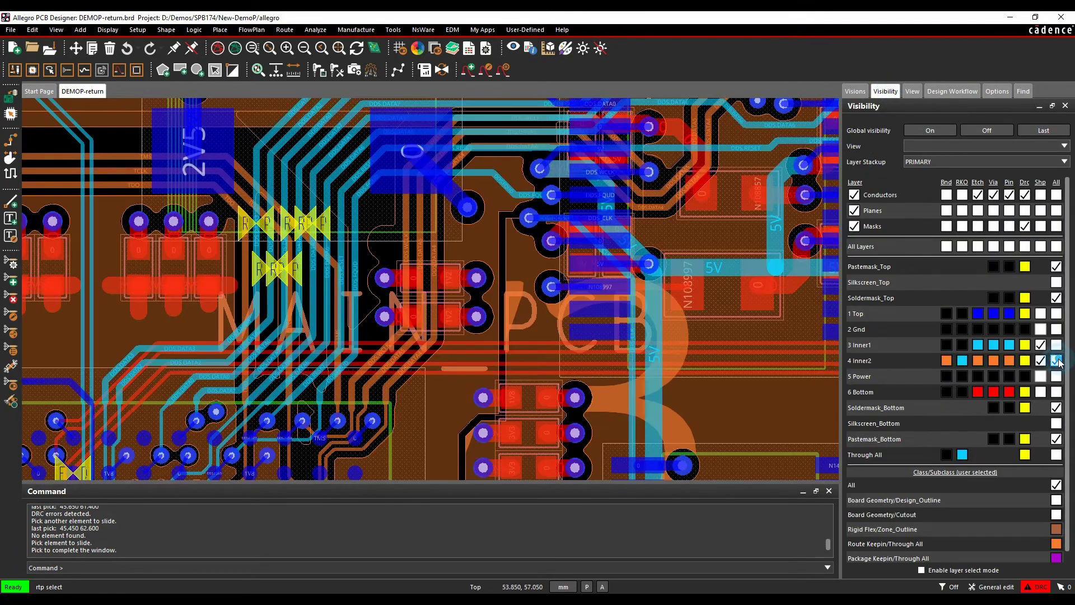
pyautogui.click(1055, 360)
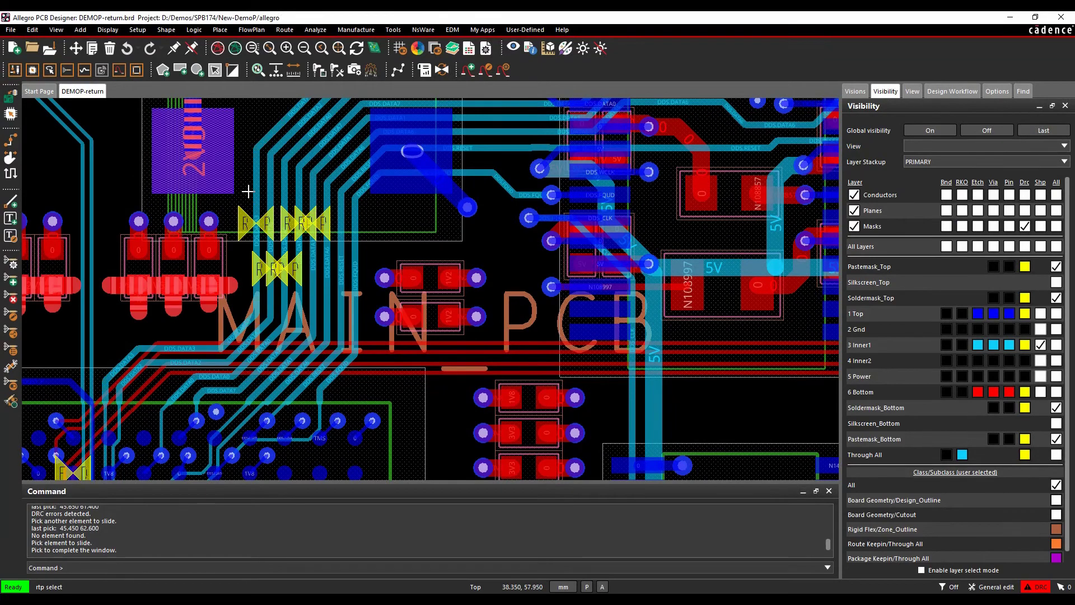
pyautogui.moveTo(248, 193); pyautogui.dragTo(331, 216)
pyautogui.click(332, 218)
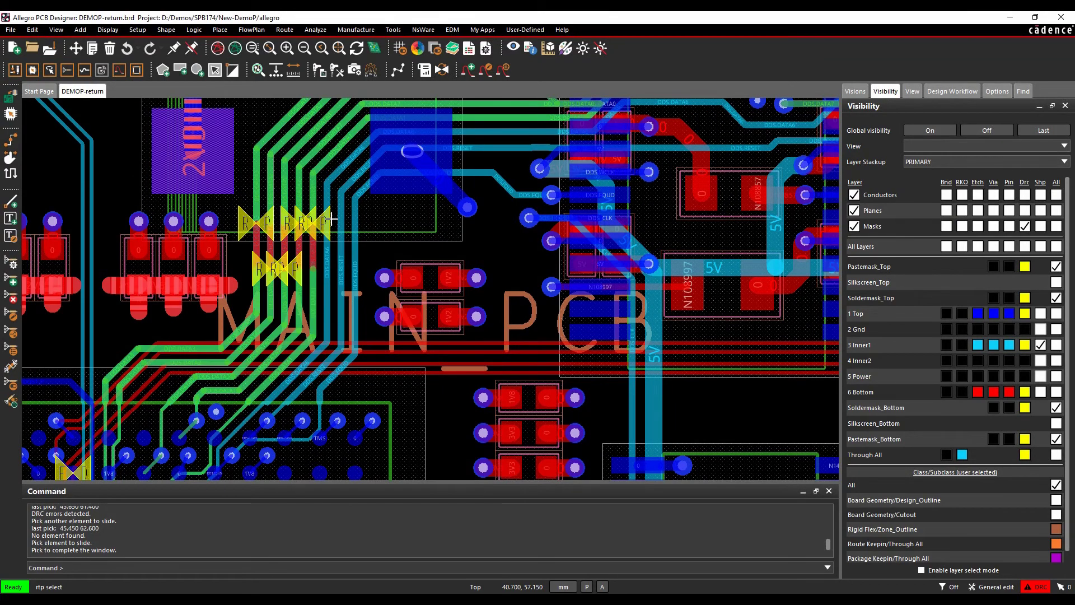
pyautogui.scroll(2, 235, 177)
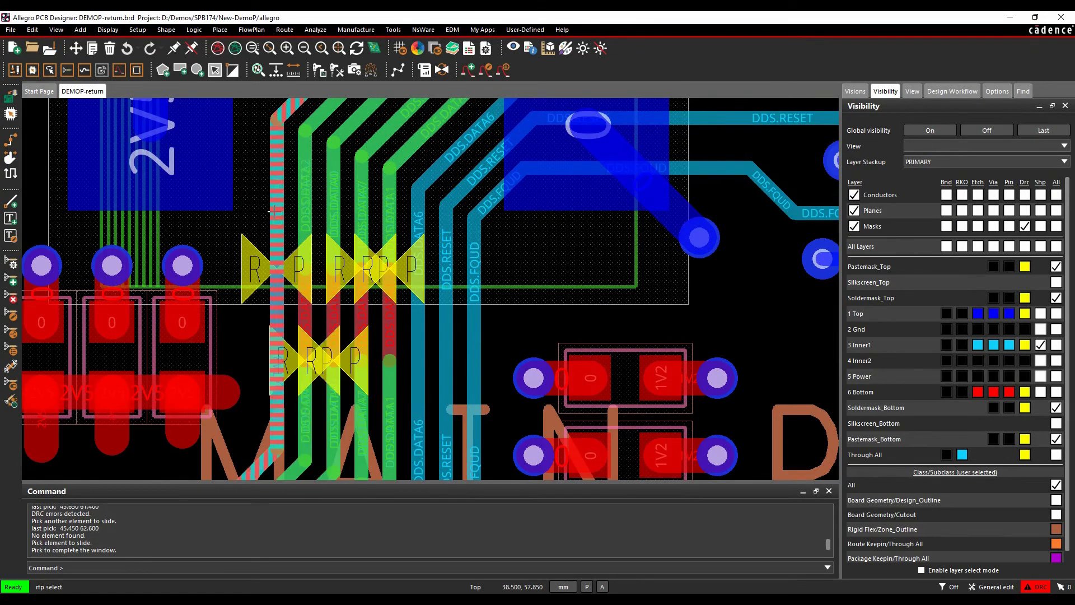
pyautogui.scroll(-4, 378, 392)
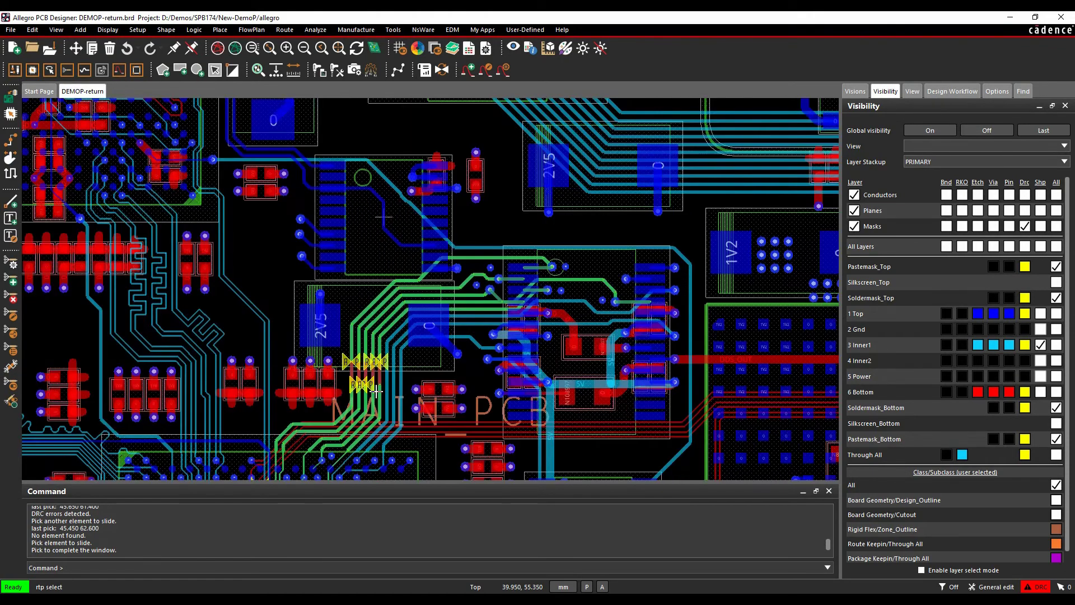
pyautogui.scroll(-3, 516, 340)
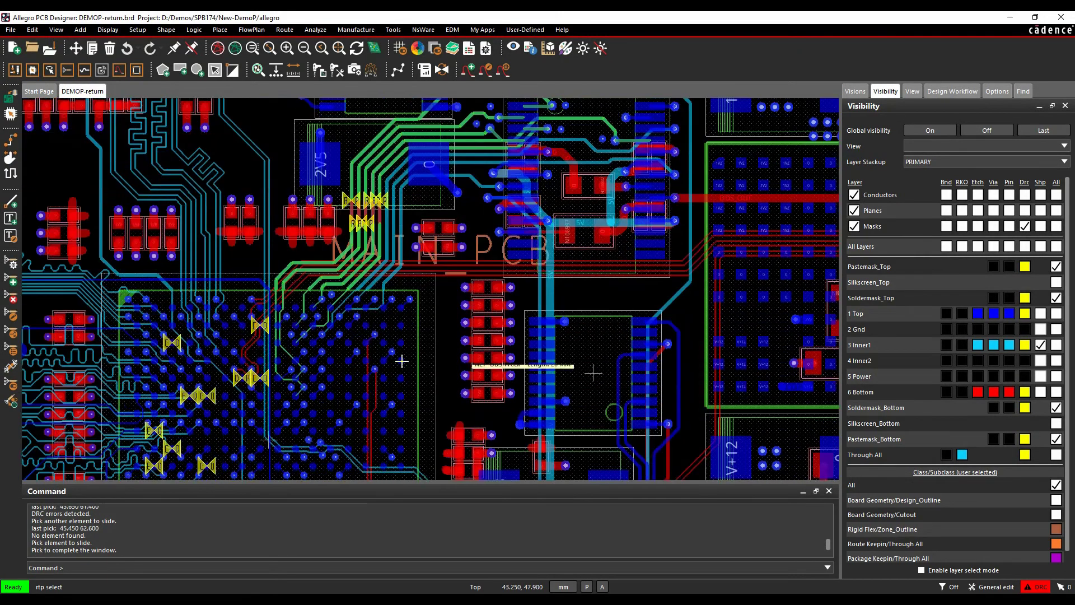
pyautogui.scroll(6, 365, 345)
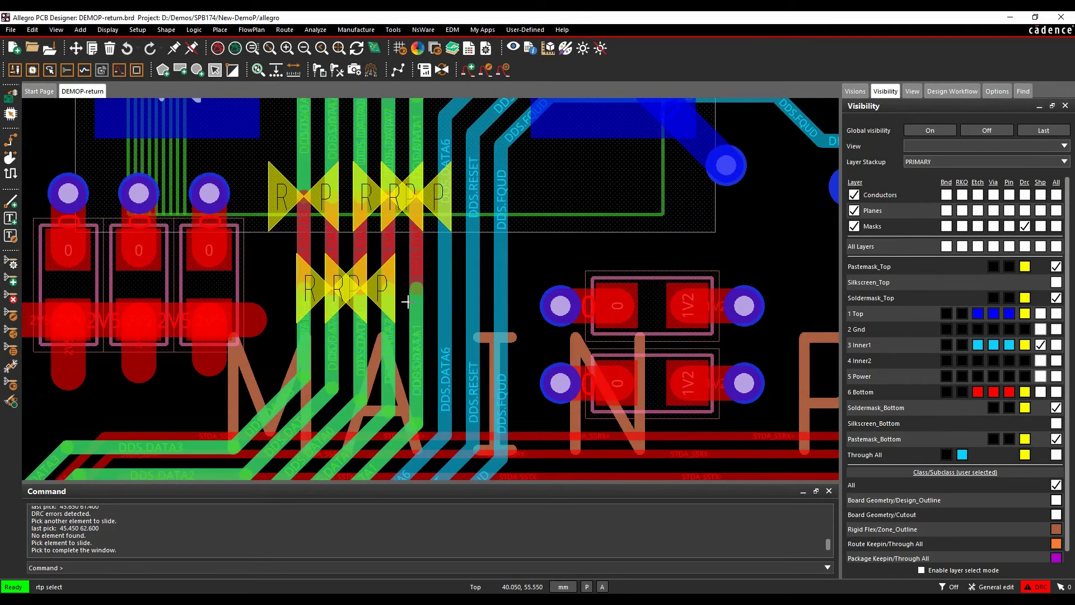
# Show the 2 Gnd layer and shrink the ground void under the DDS traces to a thin strip.
pyautogui.click(1055, 330)
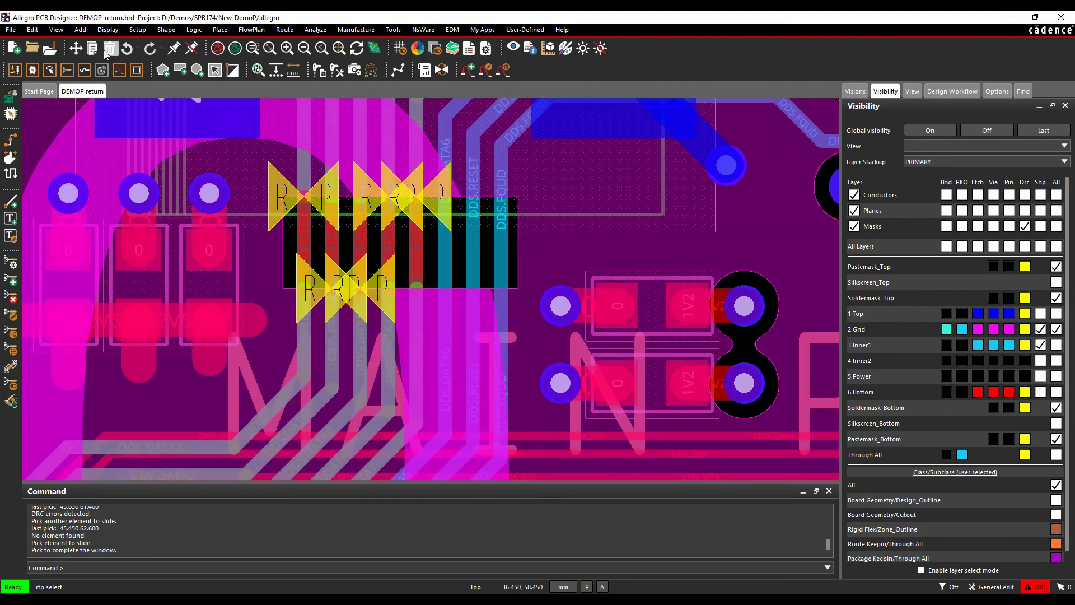
pyautogui.click(138, 69)
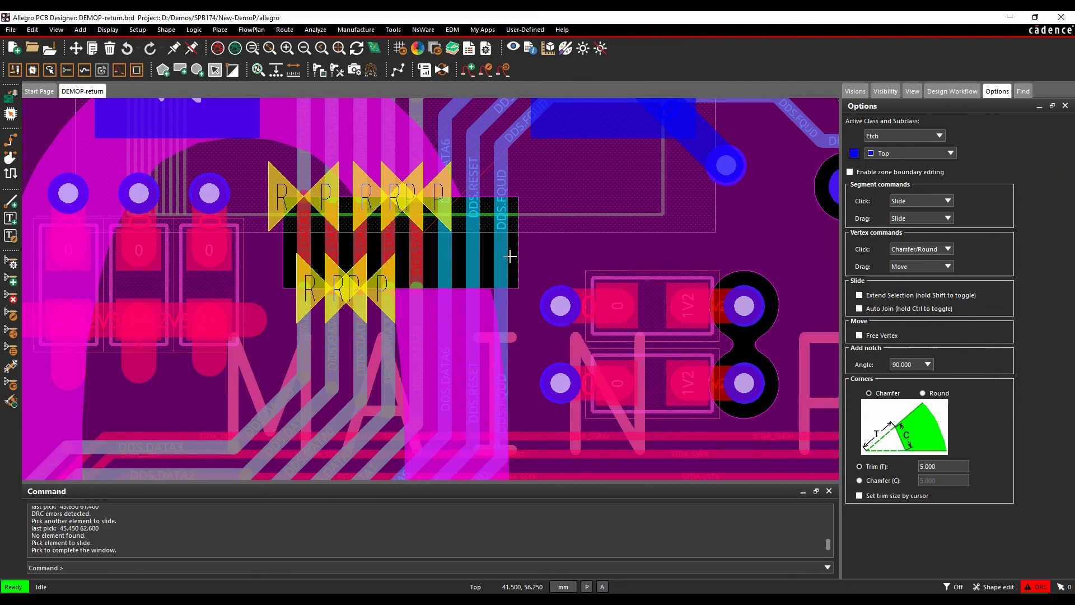
pyautogui.moveTo(488, 289); pyautogui.dragTo(482, 358)
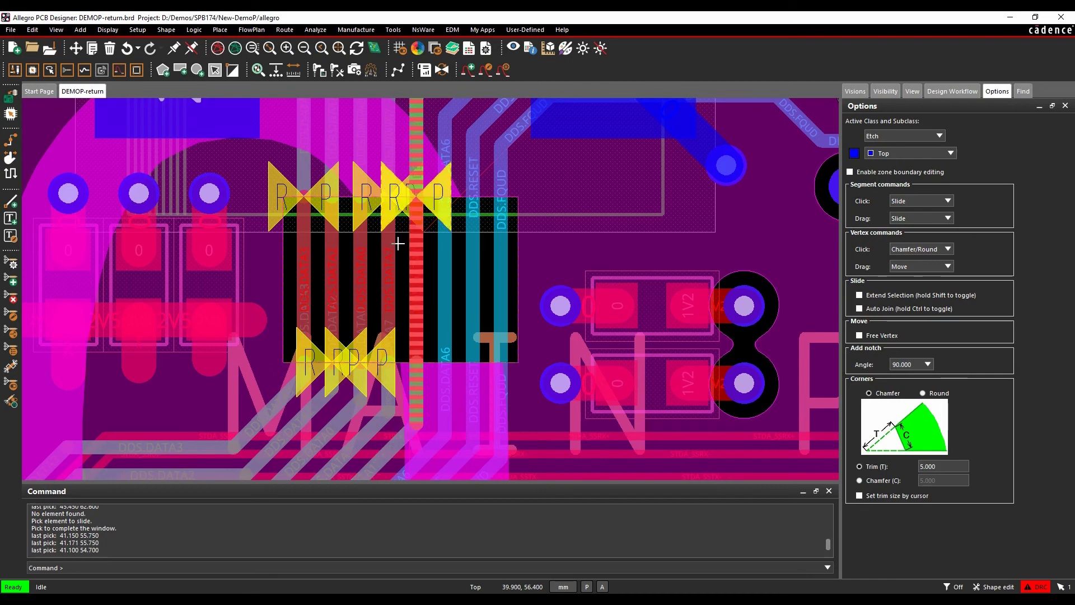
pyautogui.moveTo(399, 244)
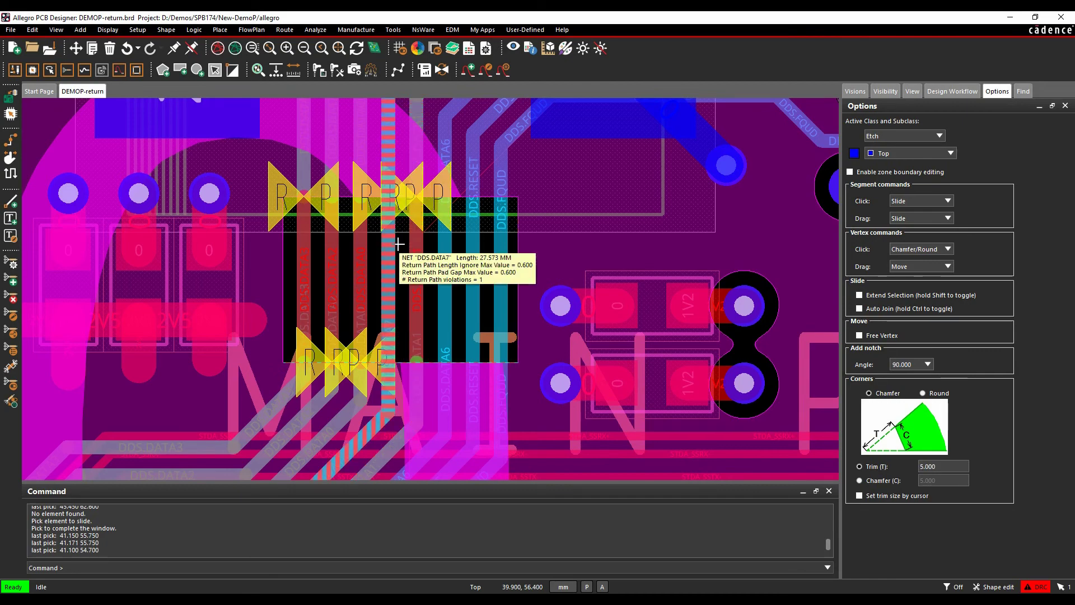
pyautogui.click(520, 241)
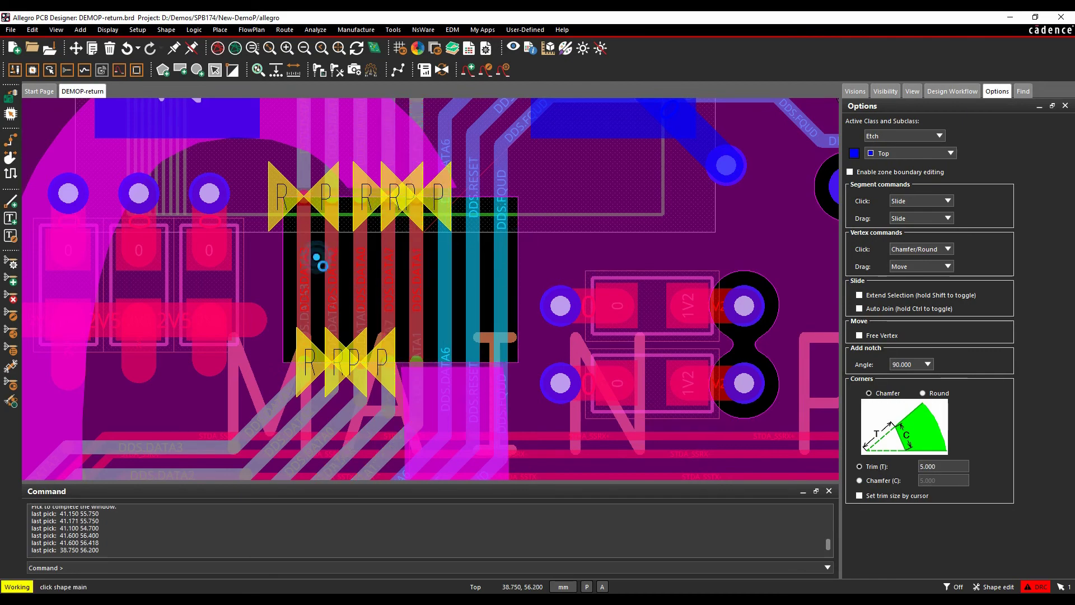
pyautogui.click(310, 258)
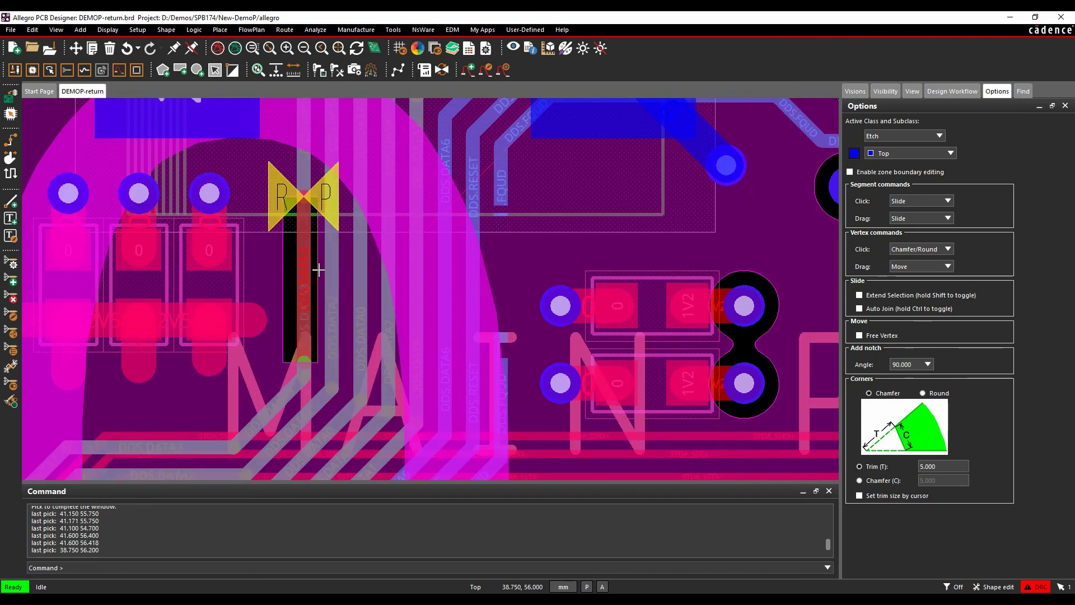
pyautogui.click(318, 270)
pyautogui.moveTo(318, 268); pyautogui.dragTo(289, 272)
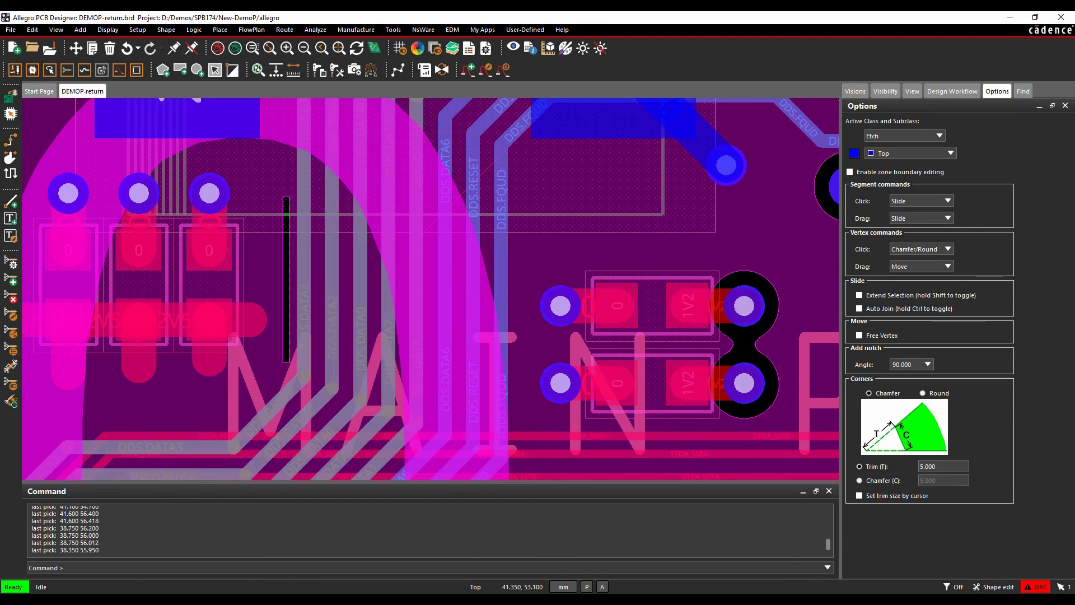
# Reopen Constraint Manager and check the RETURN(5) class results, including DDS.DATA2.
pyautogui.click(469, 48)
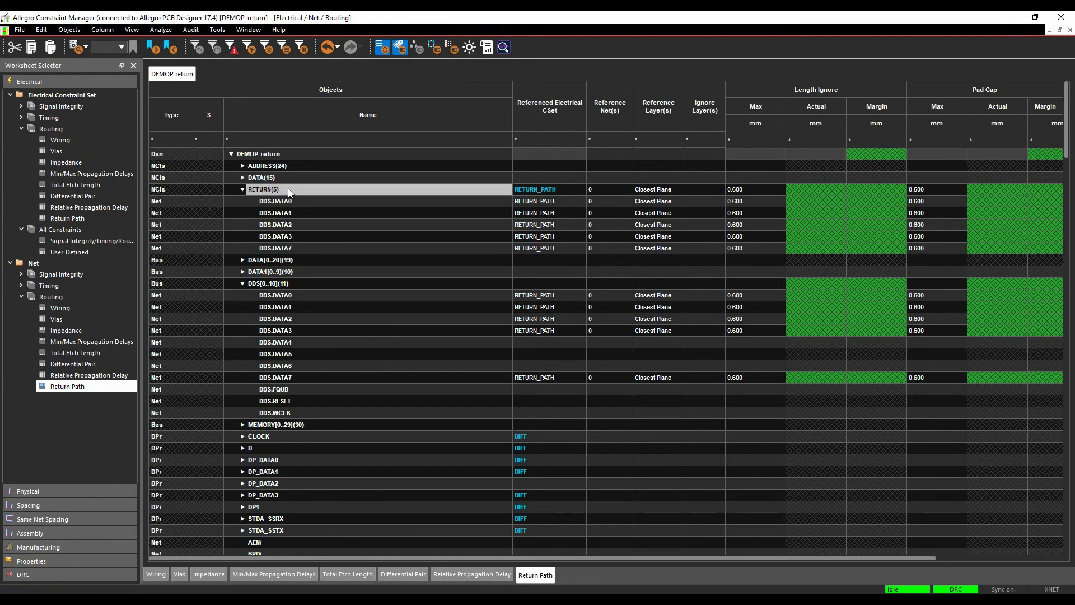
pyautogui.click(288, 188)
pyautogui.click(629, 319)
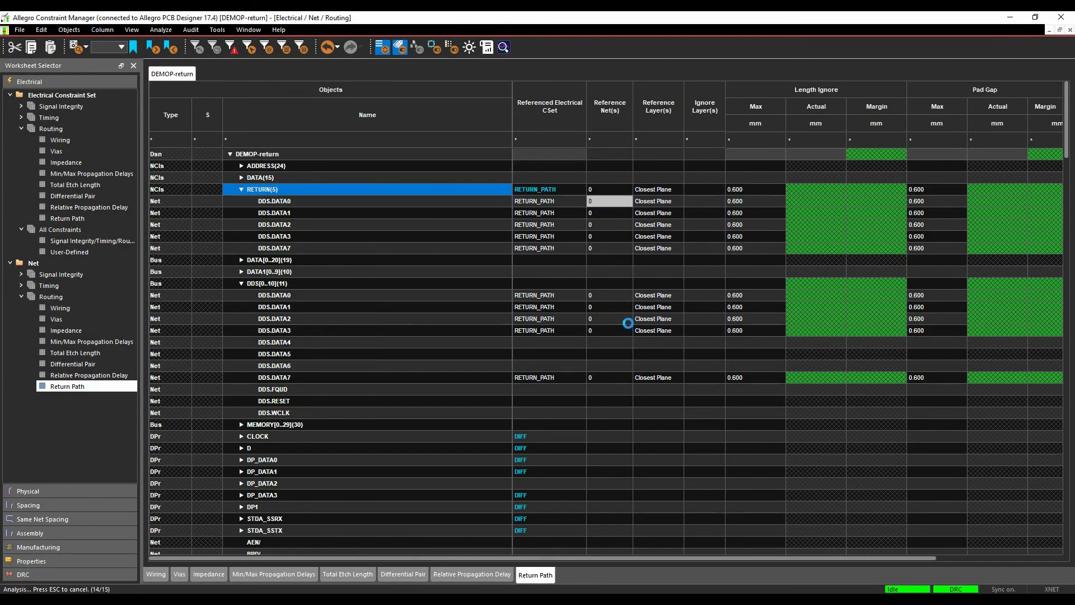